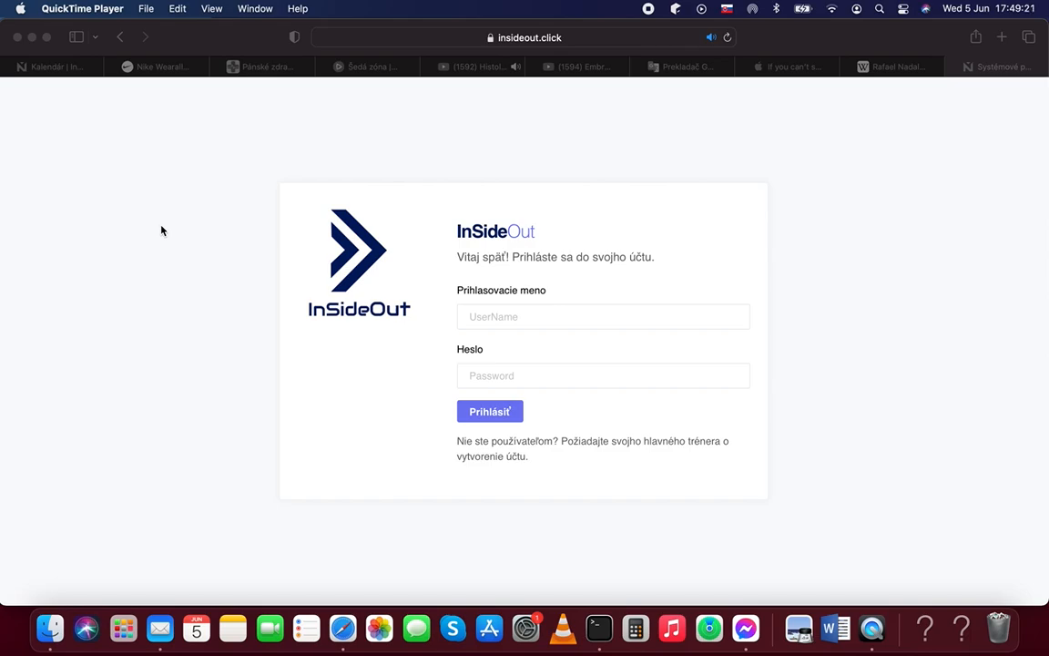
# Step: Log in to the club account using the saved username and password
pyautogui.click(549, 319)
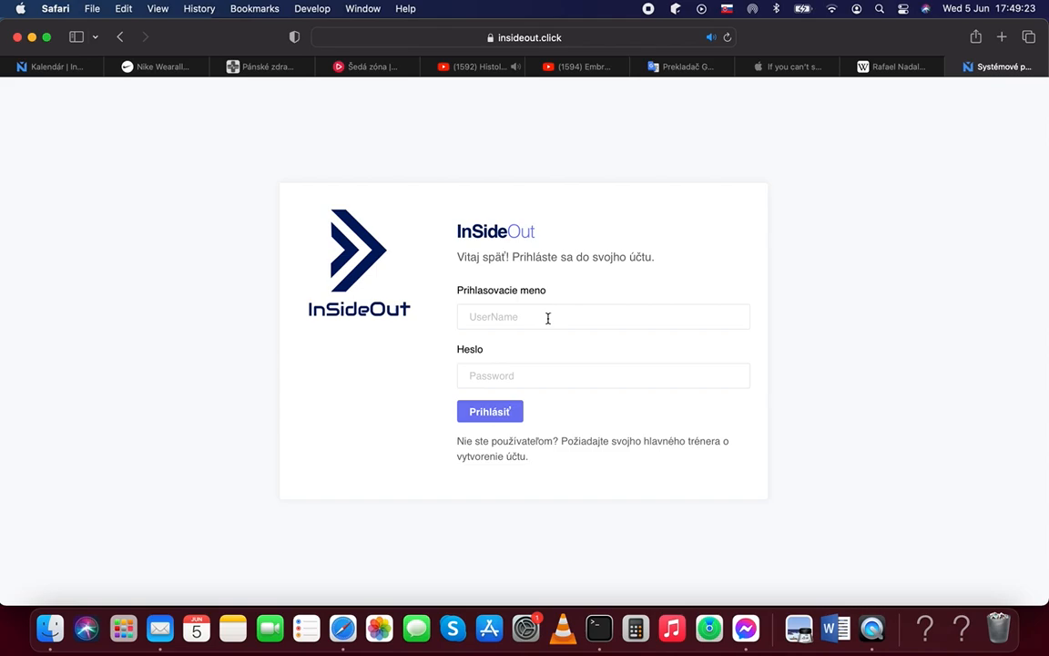
pyautogui.write('user')
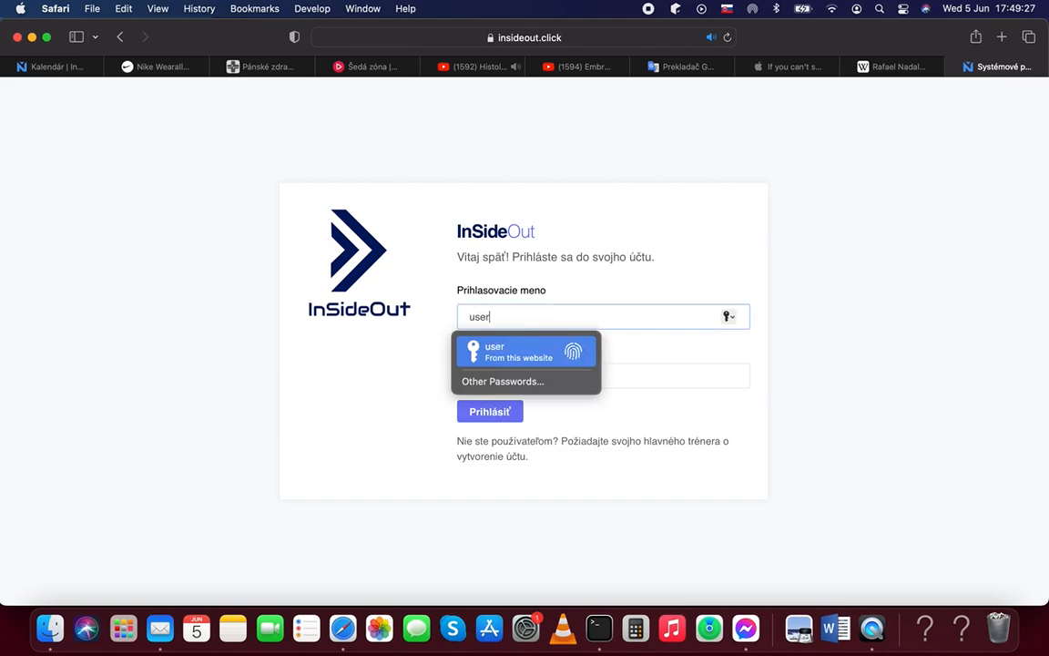
pyautogui.press('Return')
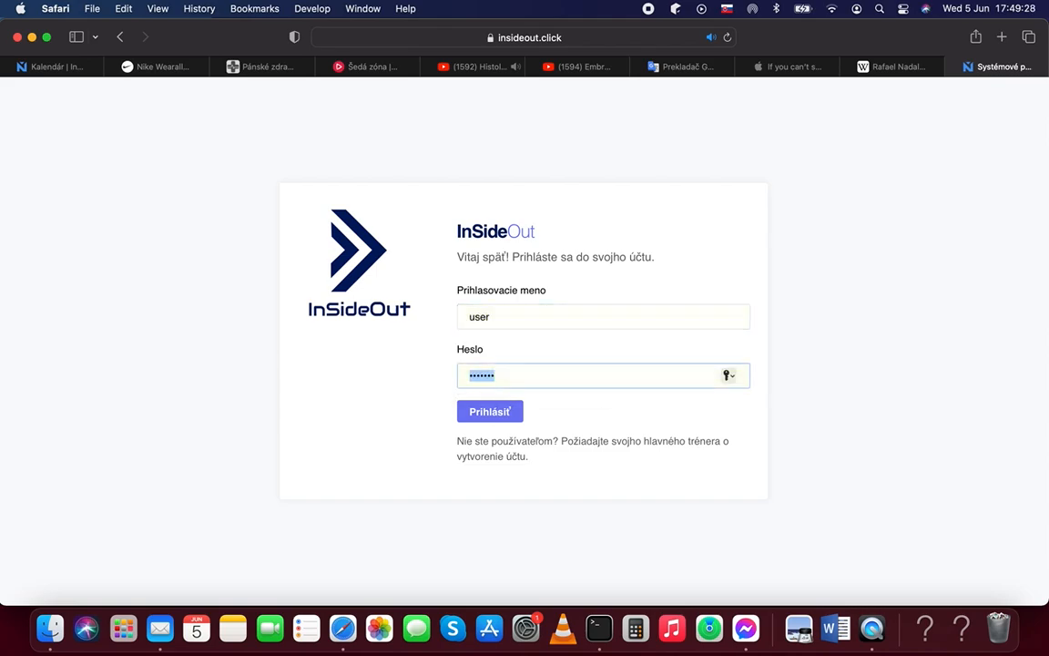
pyautogui.click(491, 413)
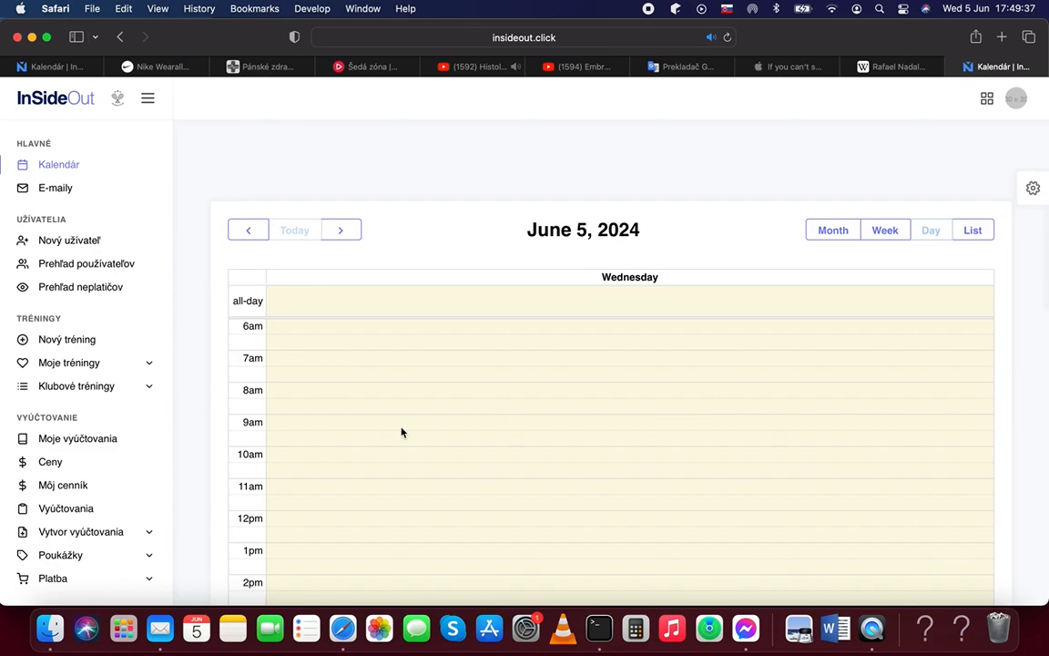
# Step: Open the club resource price list (Ceny) and examine the Kurt entry's maximum players and priority
pyautogui.scroll(-1, 204, 466)
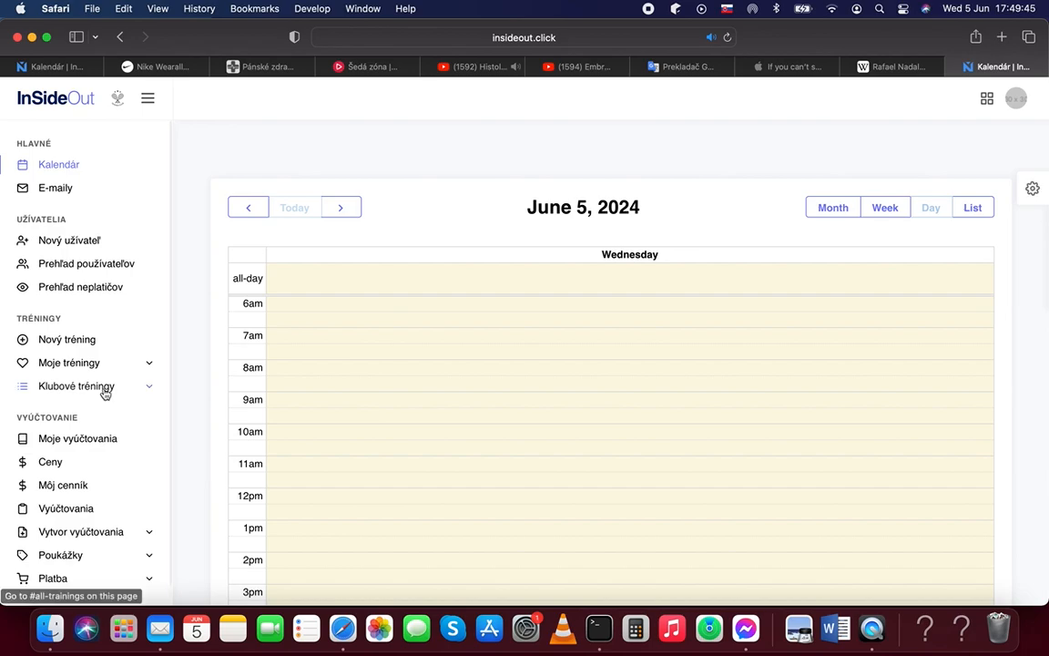
pyautogui.click(53, 463)
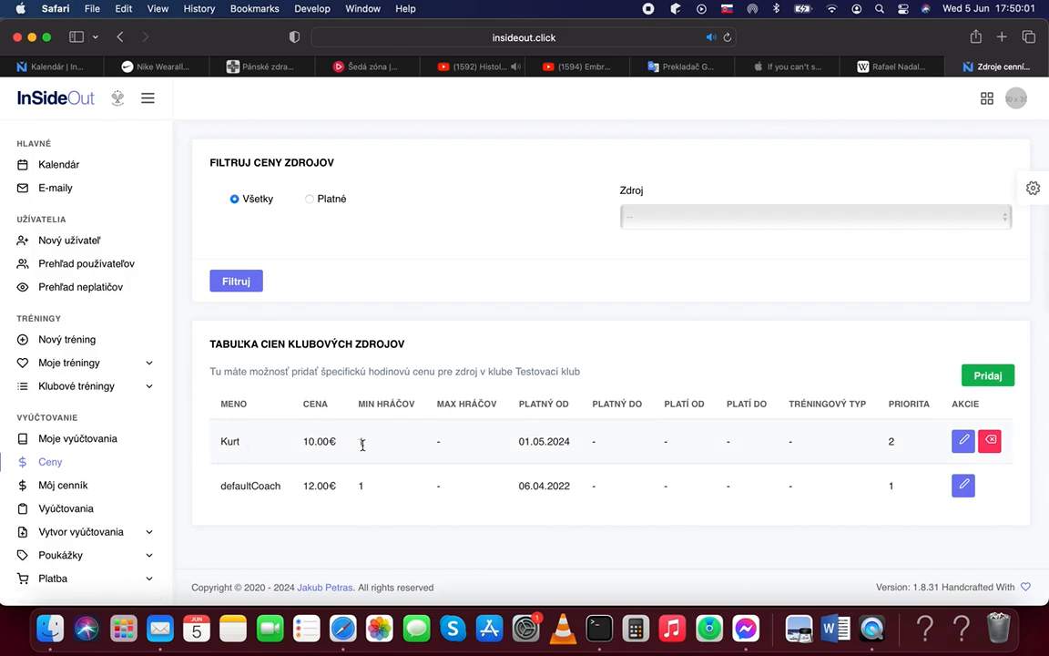
pyautogui.doubleClick(438, 441)
pyautogui.doubleClick(440, 442)
pyautogui.click(413, 455)
pyautogui.doubleClick(892, 440)
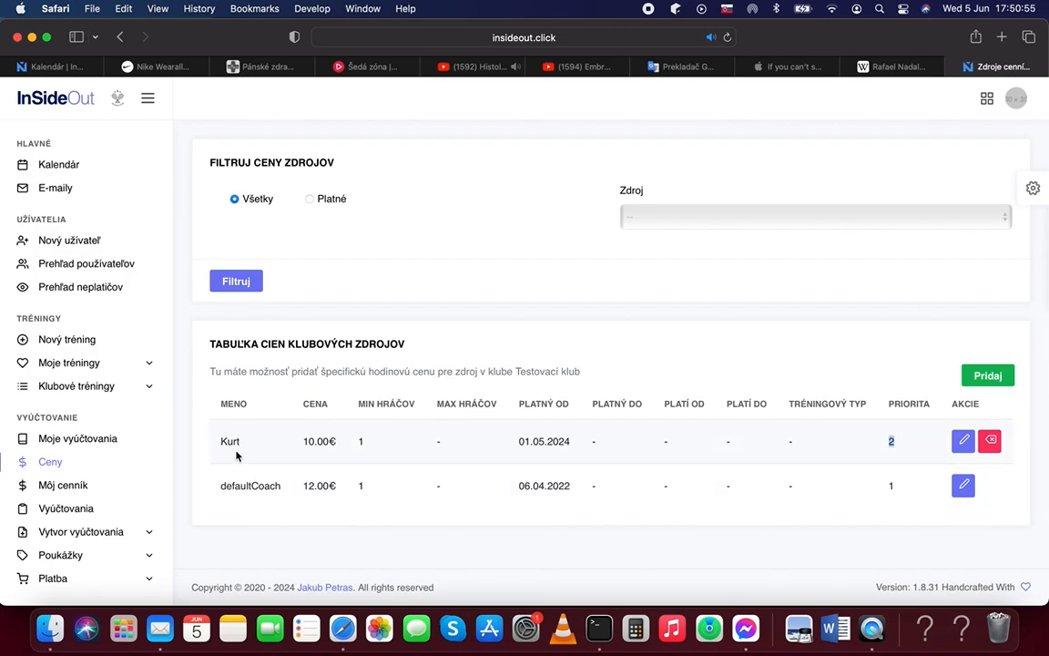
# Step: Start a new resource price for the club and set its end date (Platí do) to 31/12/2024
pyautogui.click(980, 376)
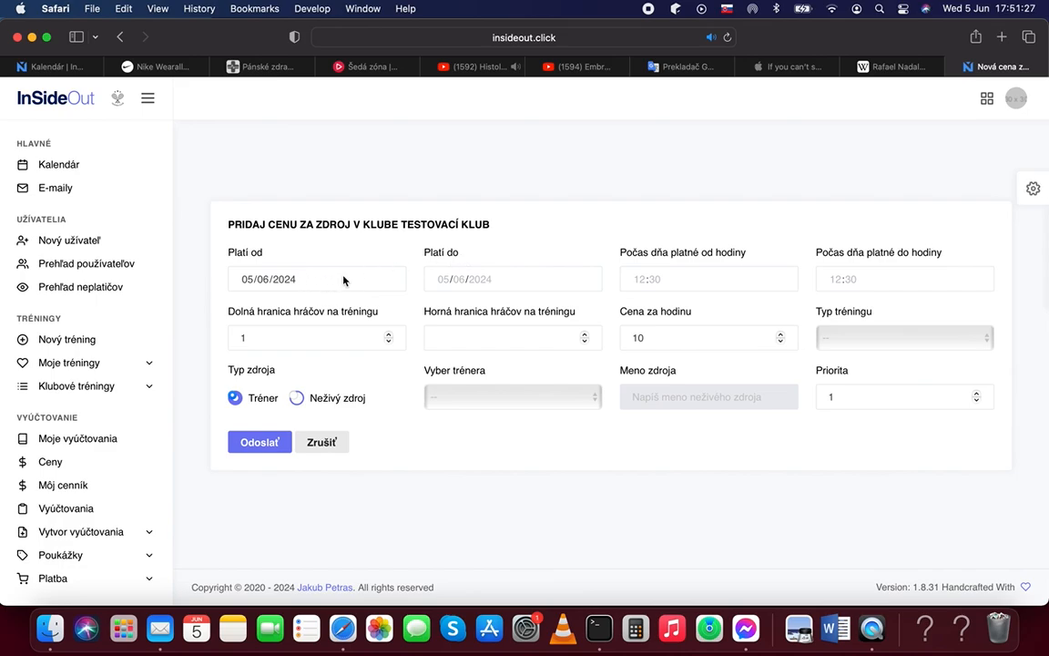
pyautogui.click(550, 280)
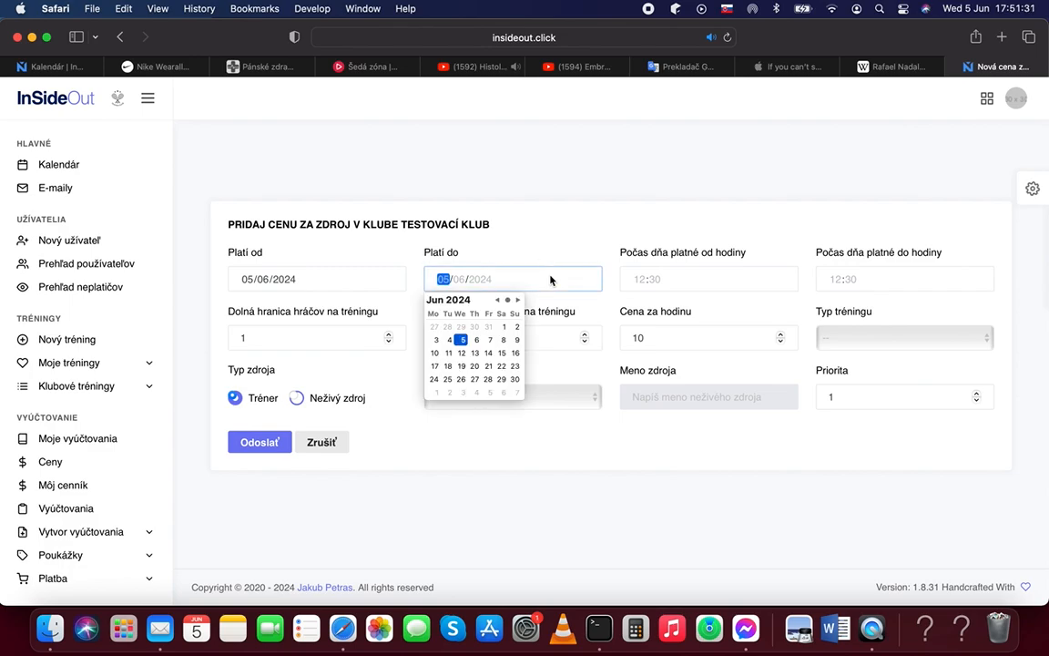
pyautogui.click(519, 301)
pyautogui.click(518, 301)
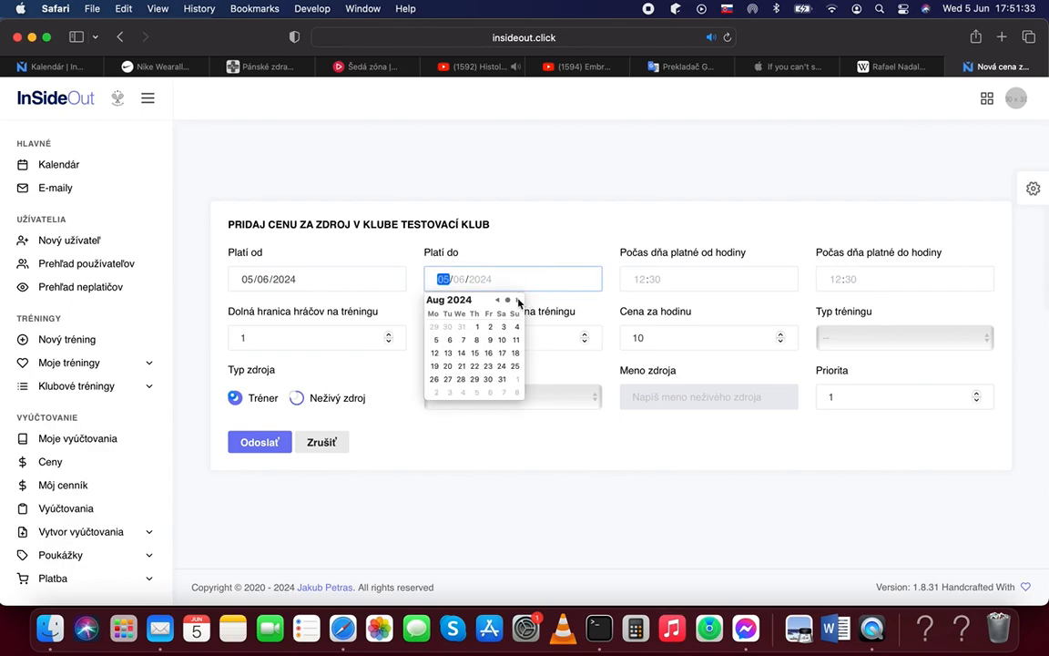
pyautogui.click(518, 300)
pyautogui.click(518, 300)
pyautogui.click(518, 301)
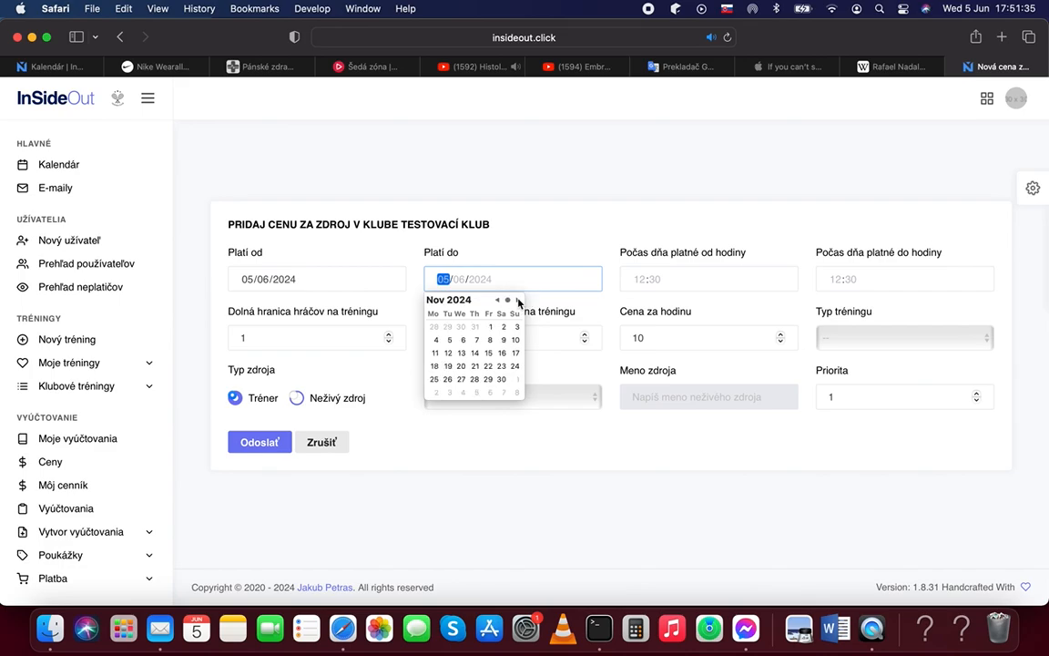
pyautogui.click(518, 301)
pyautogui.click(448, 392)
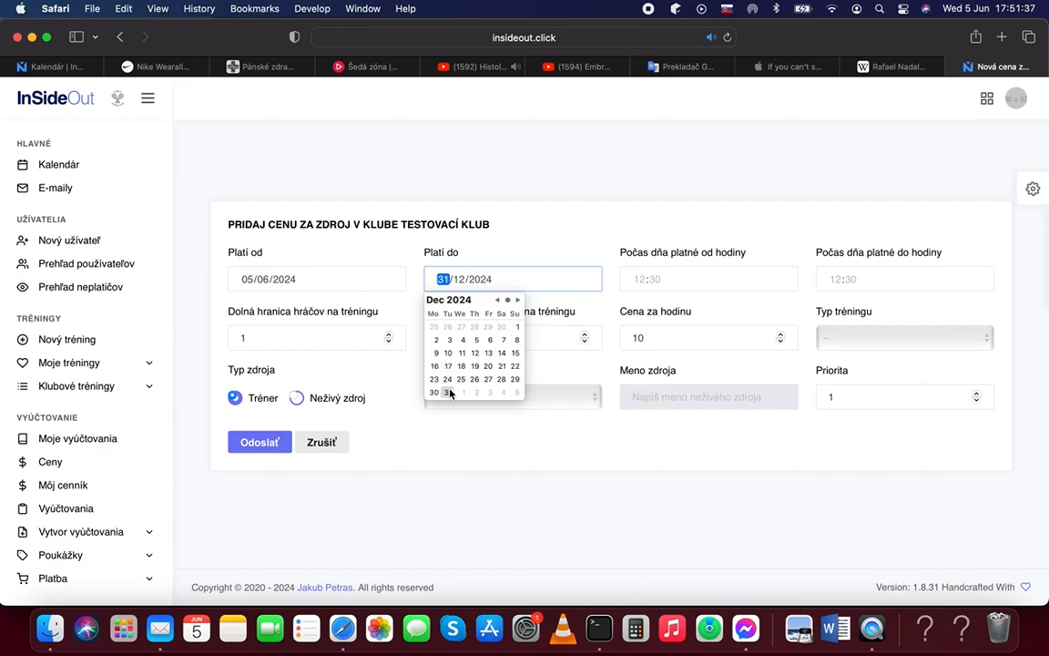
pyautogui.click(539, 224)
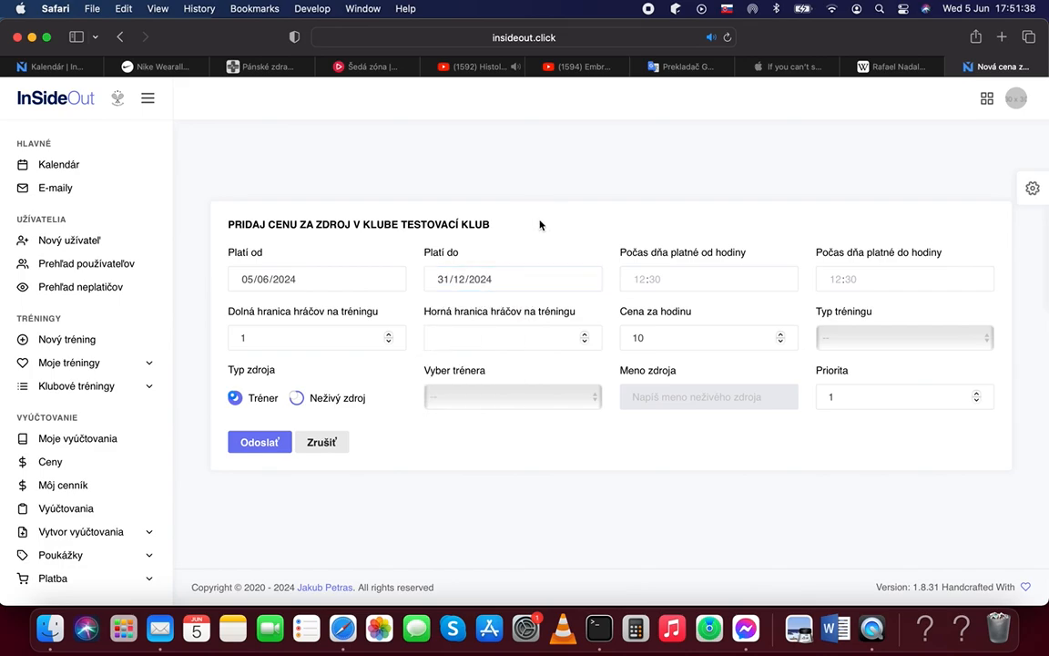
# Step: Restrict the new price's daily validity to the hours from 07:00 to 12:00
pyautogui.click(704, 282)
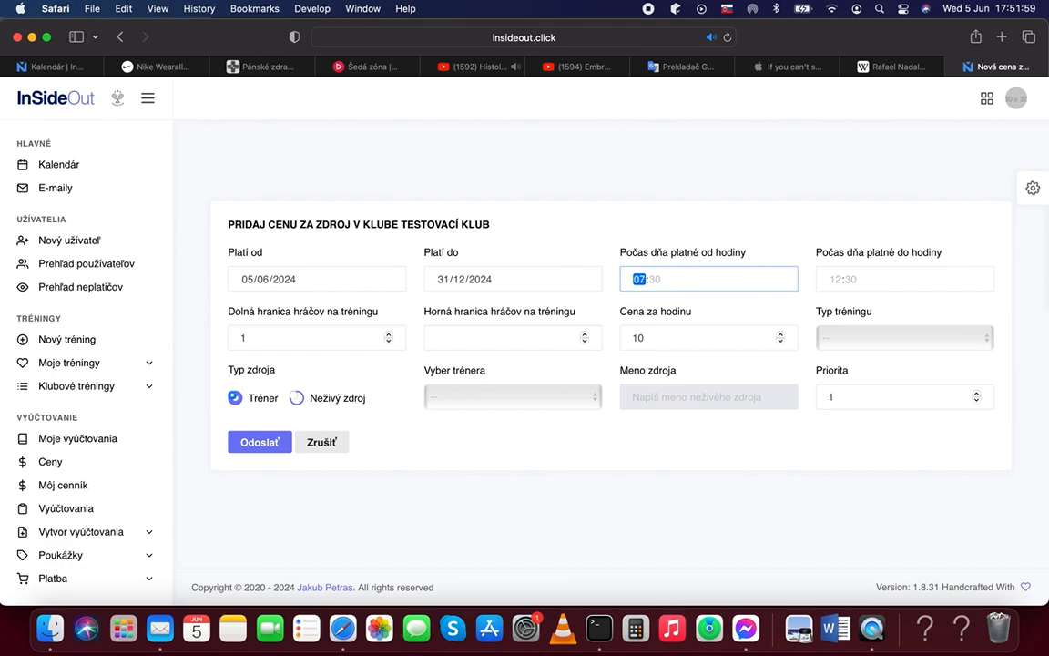
pyautogui.write('0700')
pyautogui.press('Tab')
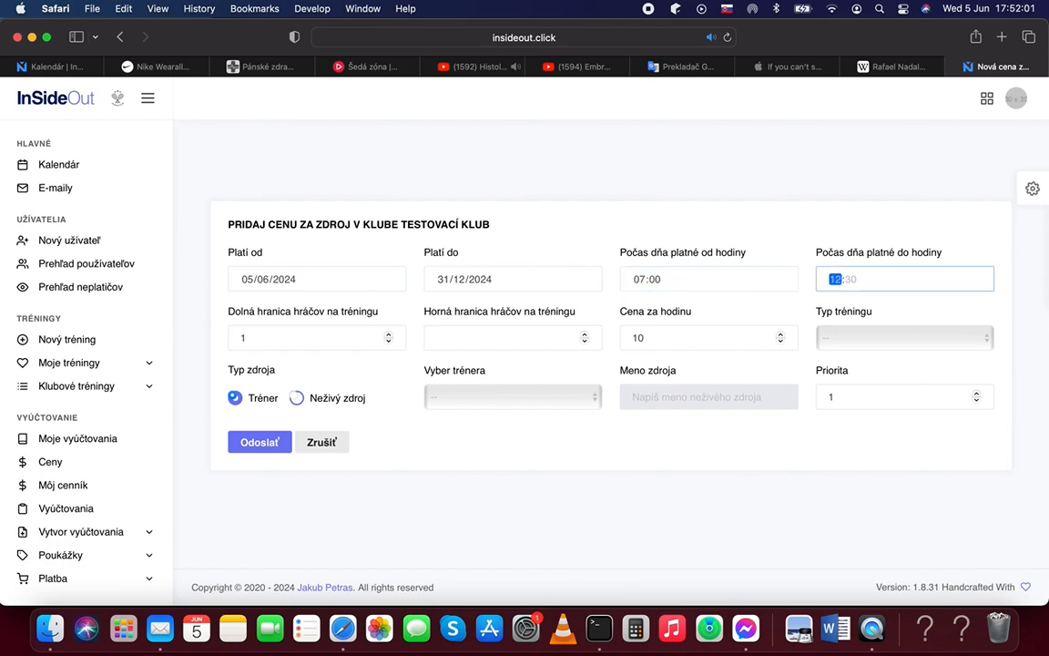
pyautogui.write('1200')
pyautogui.click(662, 347)
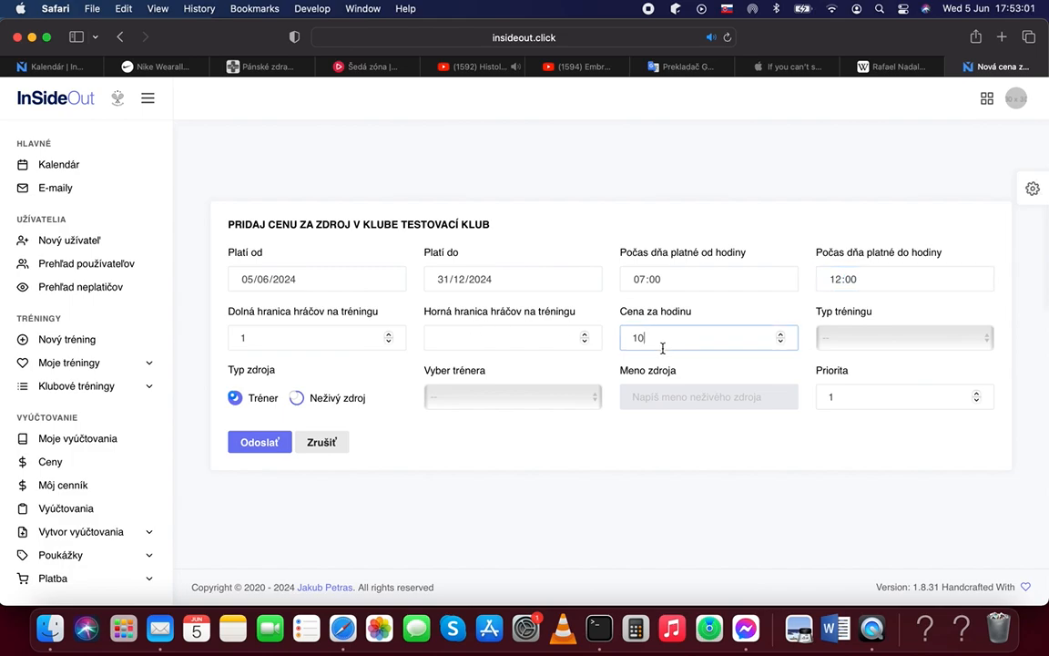
pyautogui.click(851, 338)
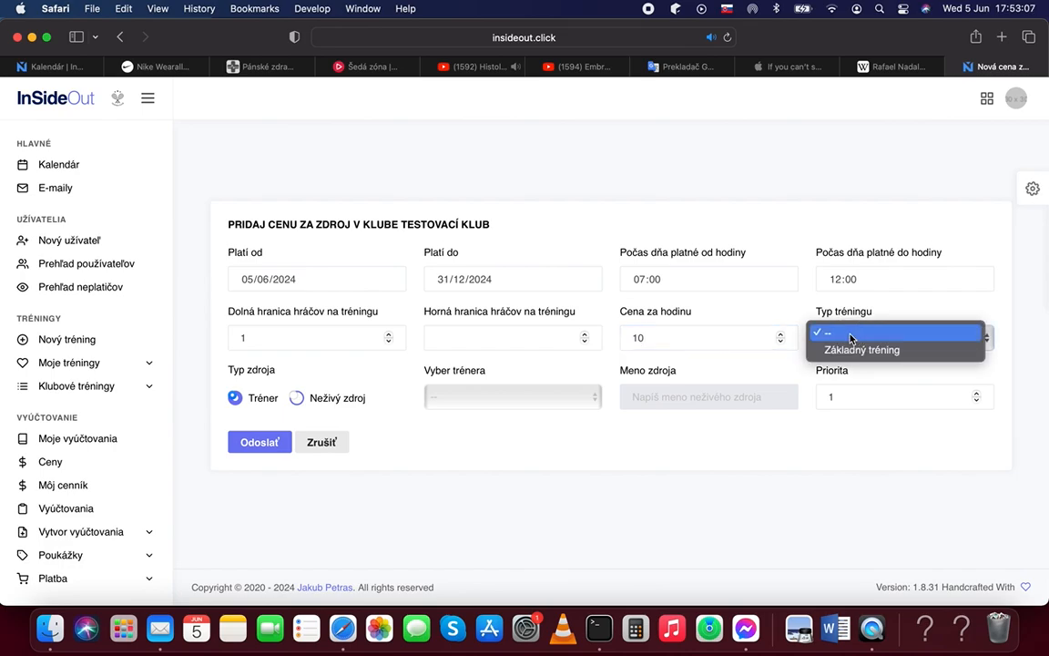
pyautogui.click(851, 338)
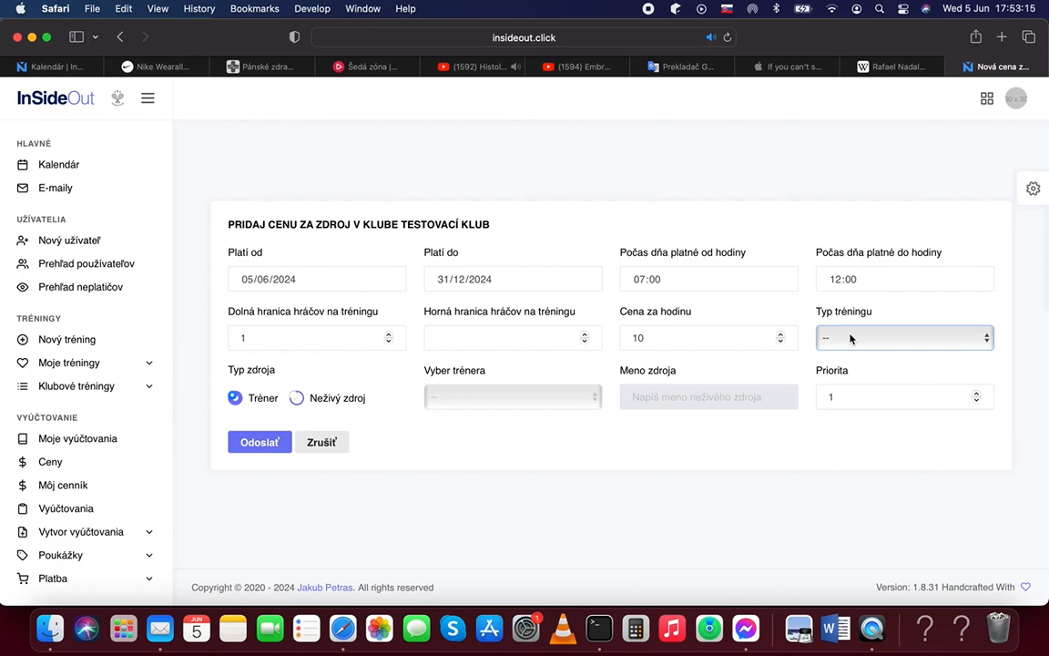
pyautogui.click(850, 338)
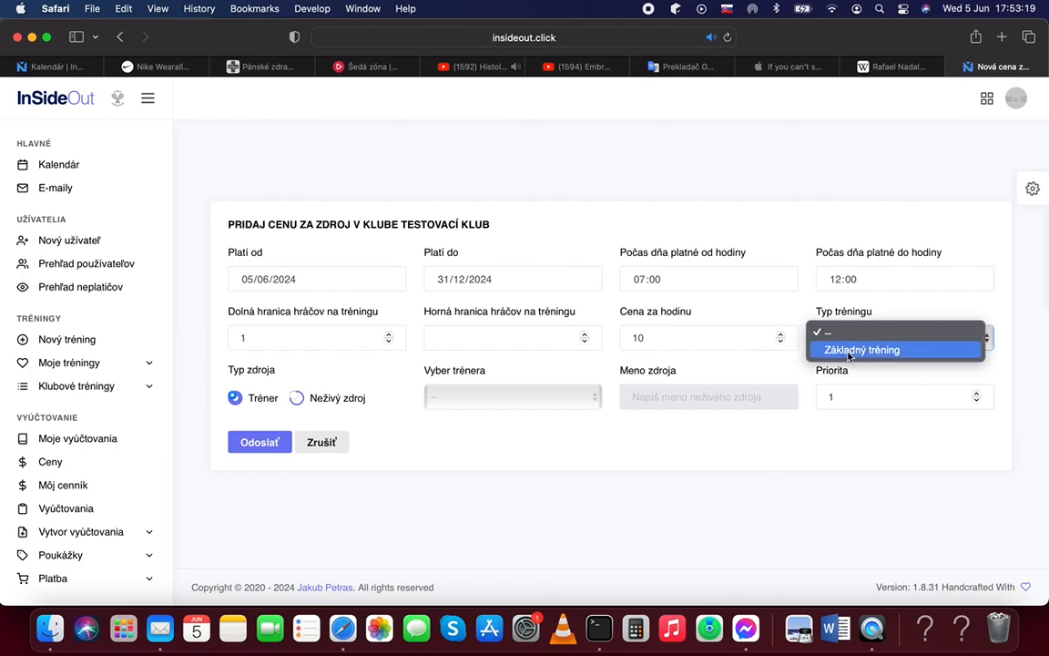
pyautogui.click(848, 342)
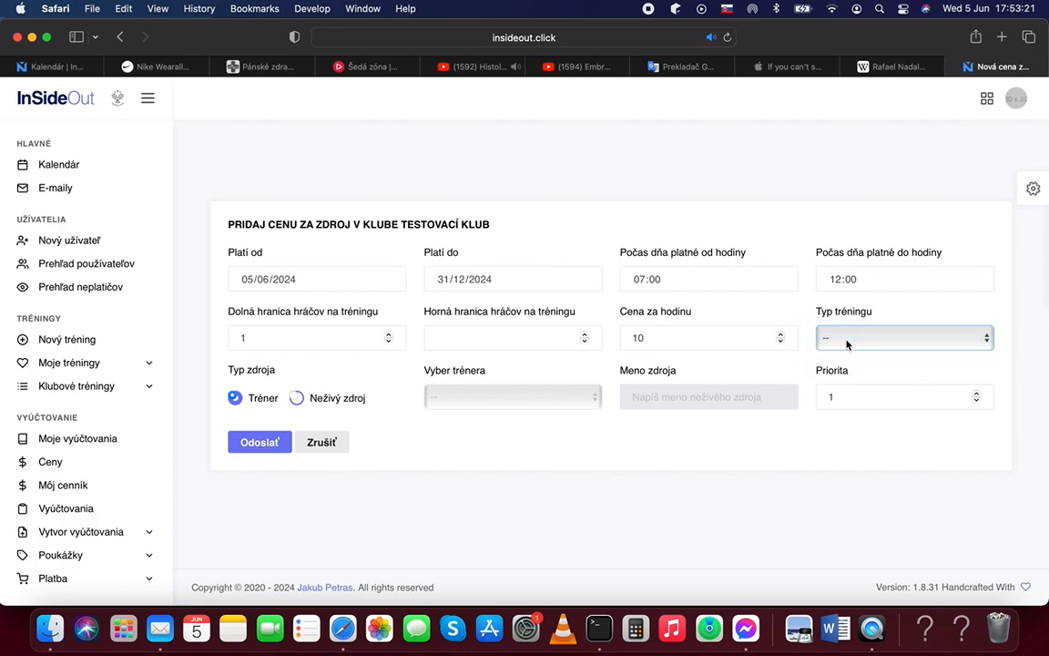
# Step: Set the resource type of the new price to Neživý zdroj
pyautogui.click(294, 403)
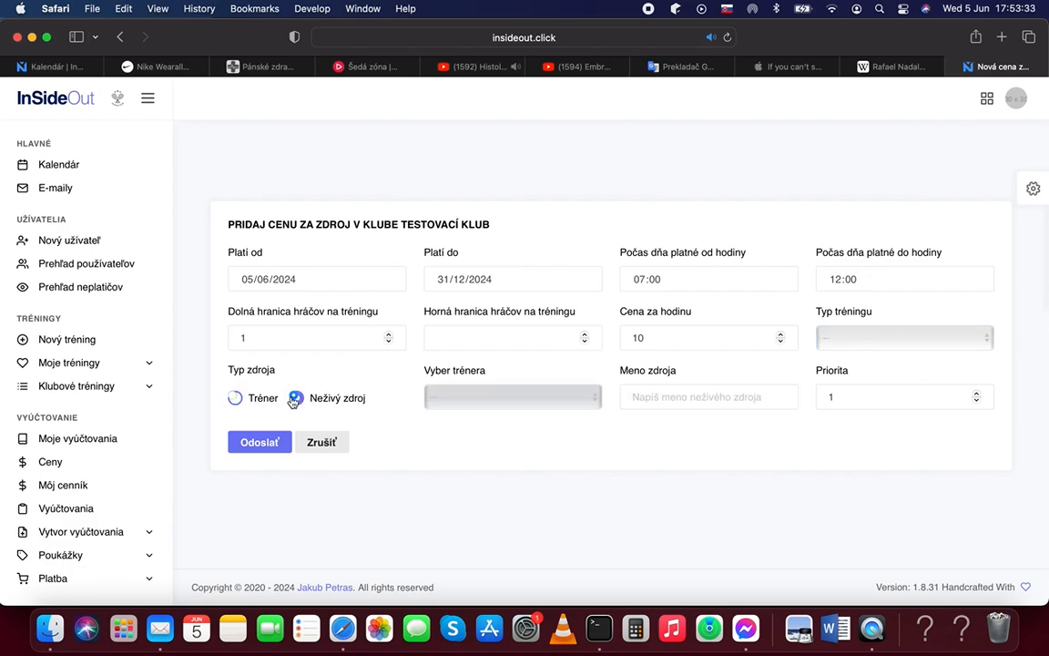
pyautogui.click(688, 396)
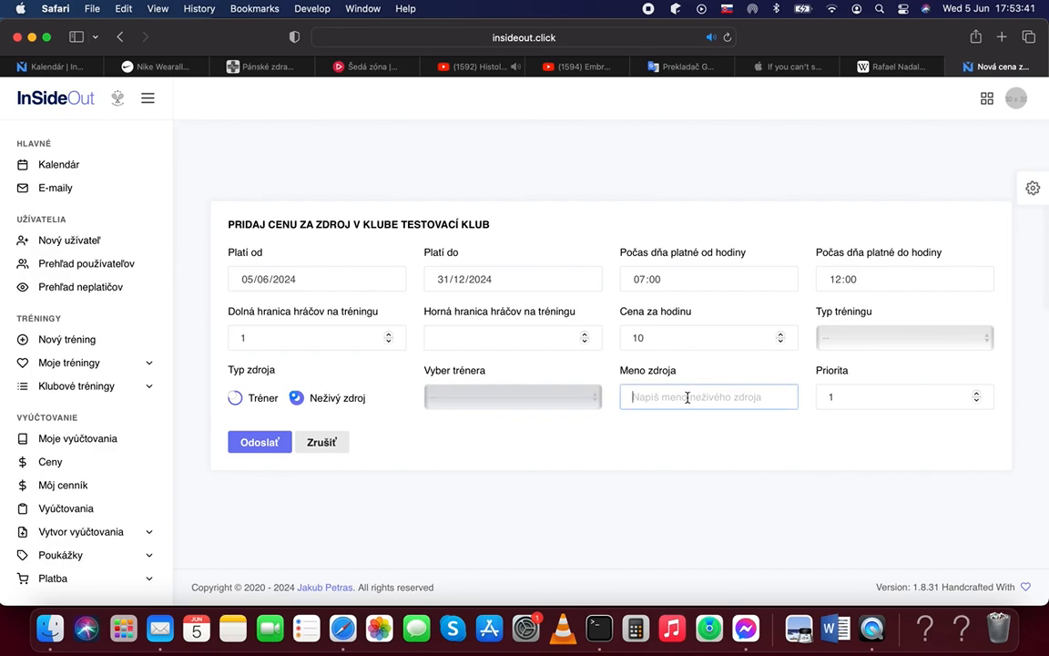
pyautogui.write('k')
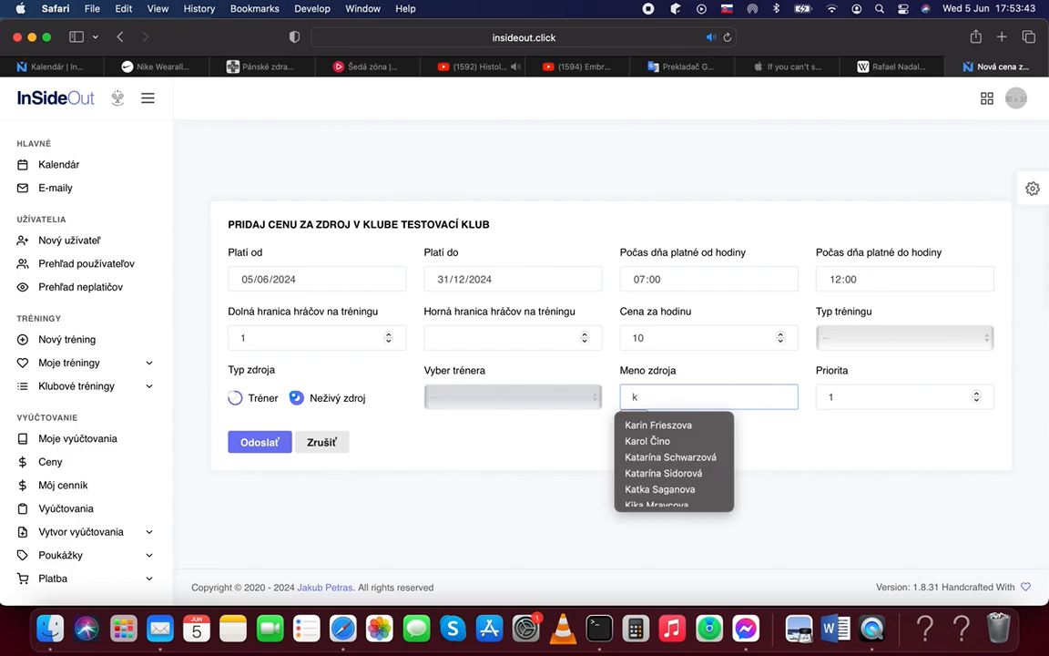
pyautogui.write('ue')
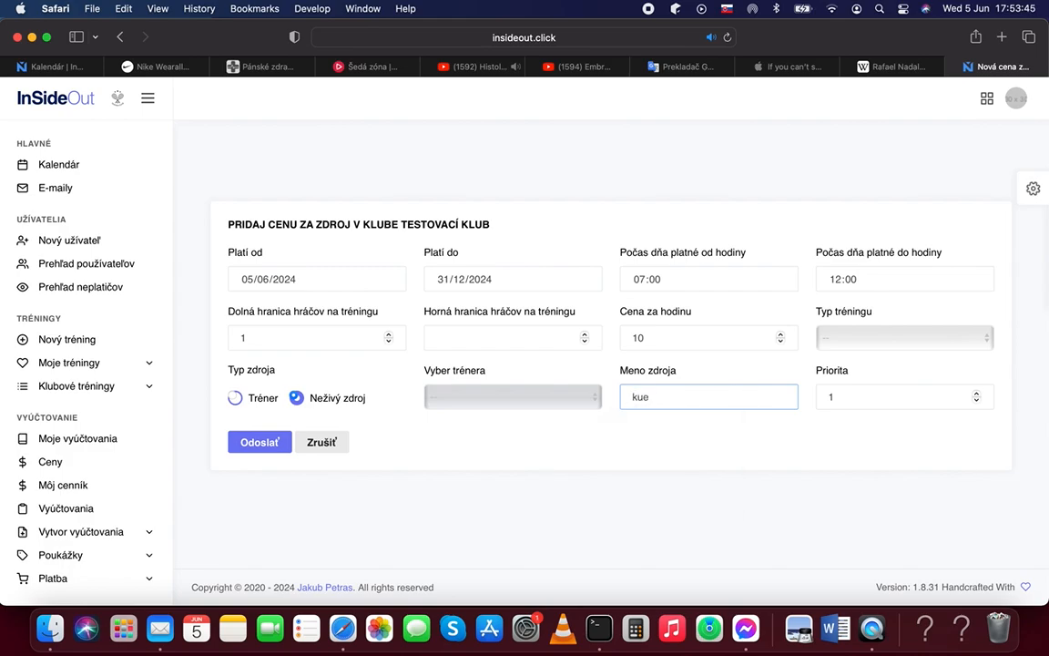
pyautogui.press('BackSpace')
pyautogui.write('rt')
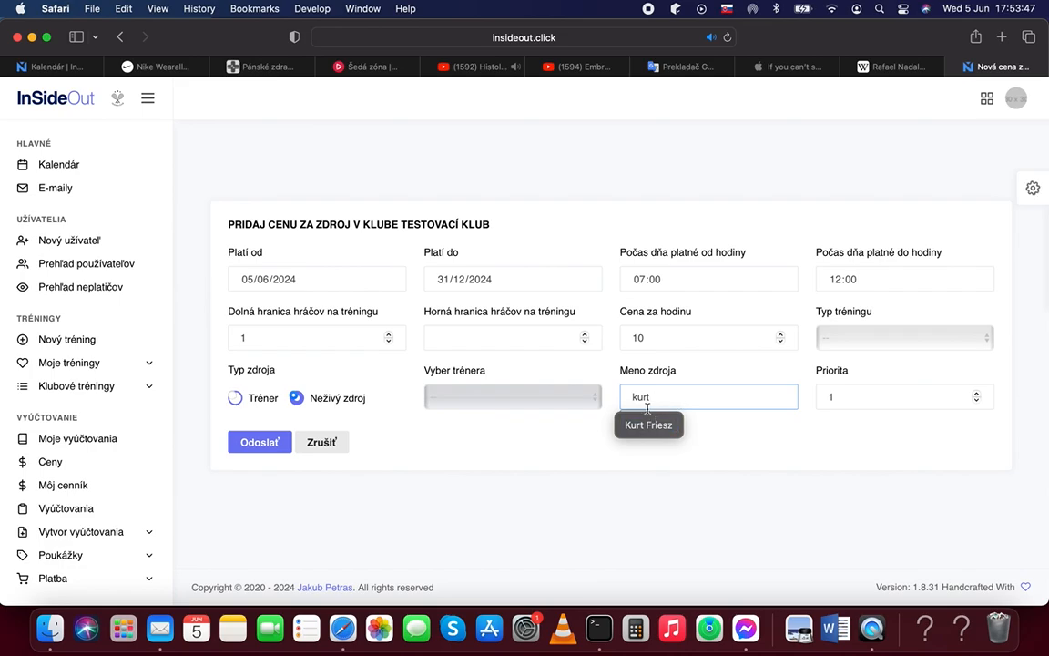
pyautogui.click(609, 420)
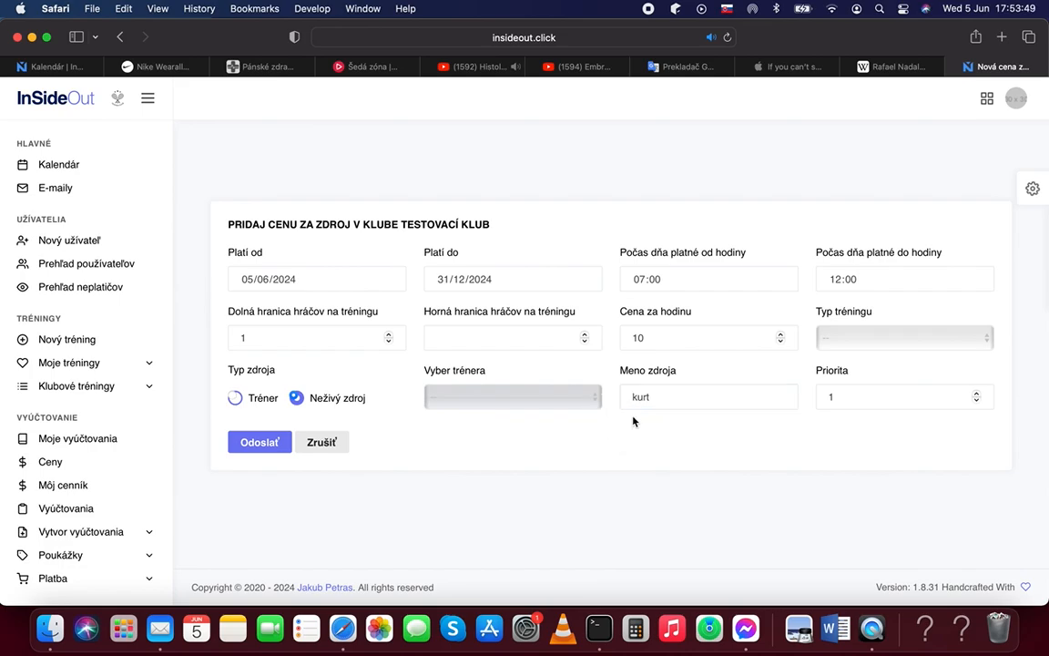
pyautogui.click(647, 402)
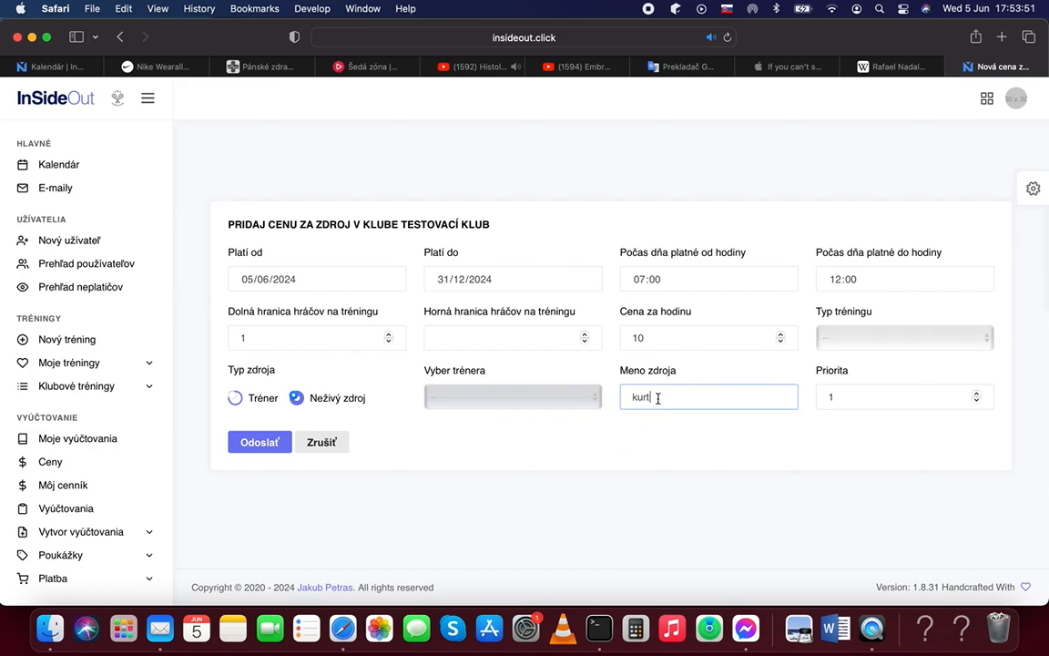
pyautogui.click(633, 421)
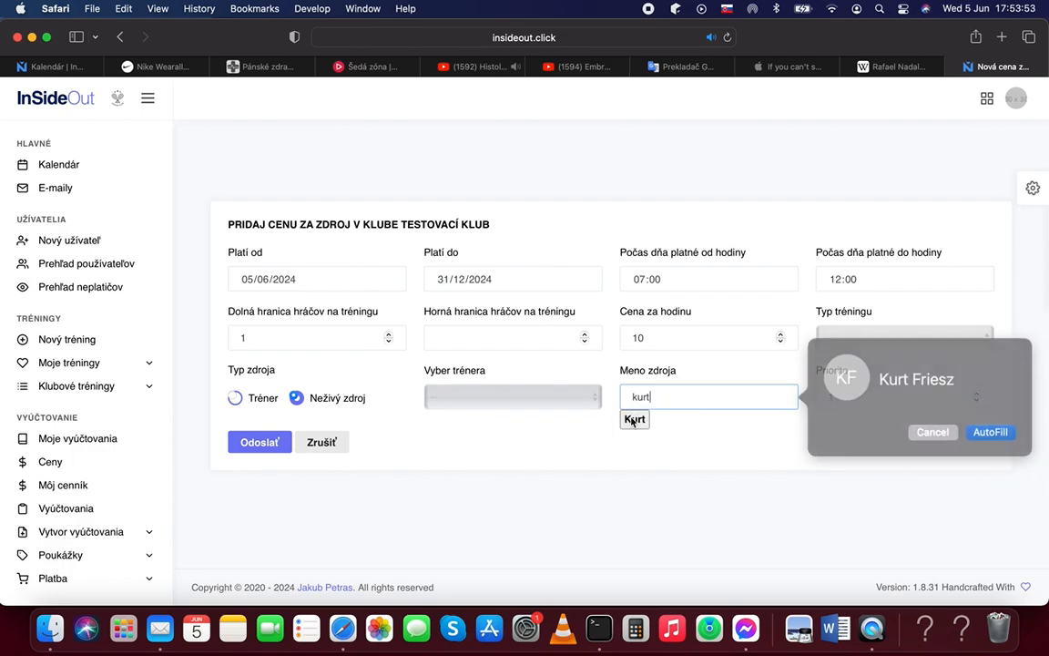
pyautogui.doubleClick(675, 403)
pyautogui.press('BackSpace')
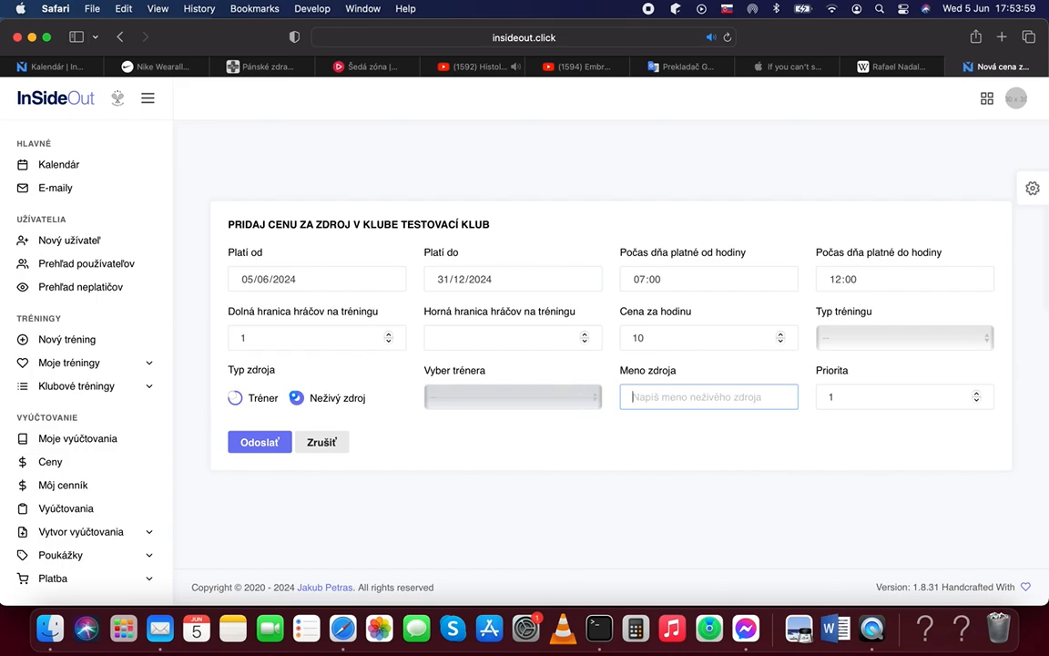
pyautogui.click(645, 465)
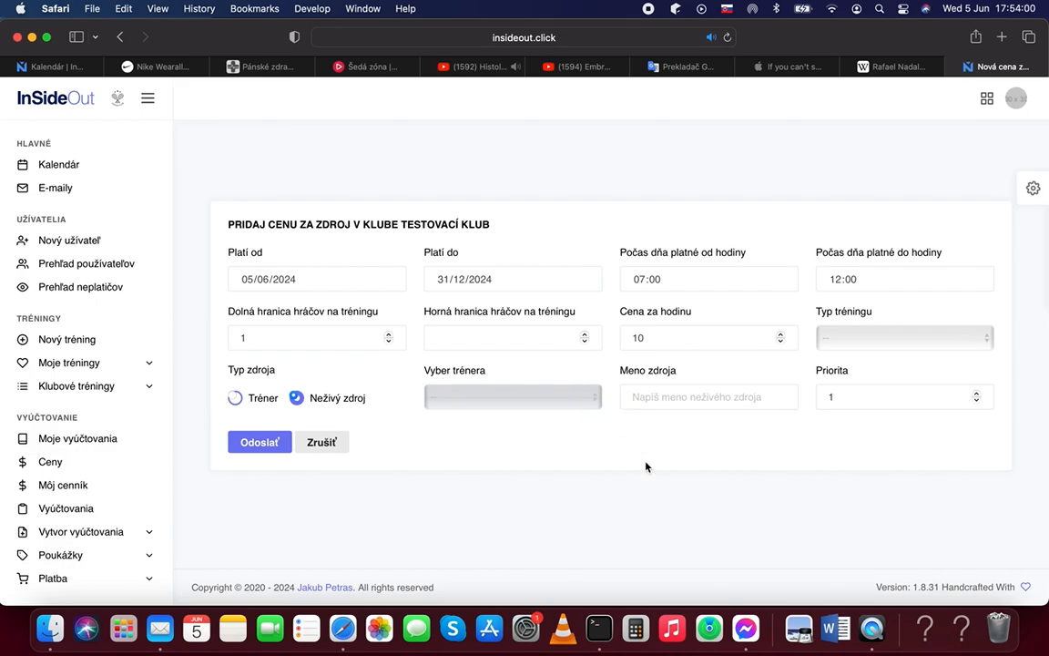
# Step: Name the resource "Vnútorný kurt" and submit the new price to the club's price table
pyautogui.click(656, 407)
pyautogui.write('Vnútorný')
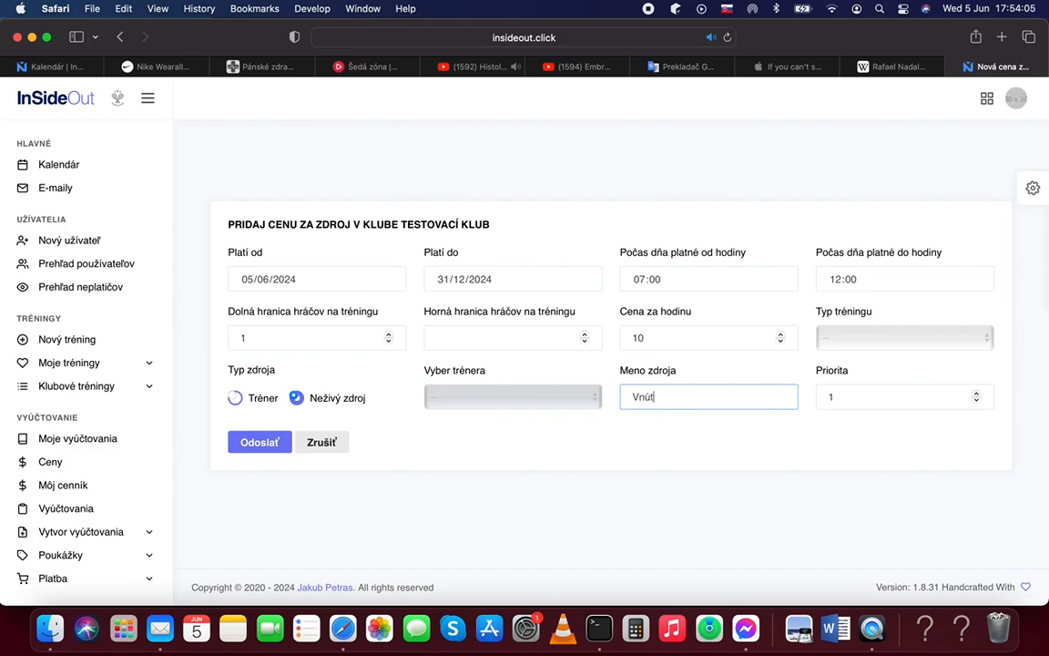
pyautogui.write(' kurt')
pyautogui.click(727, 434)
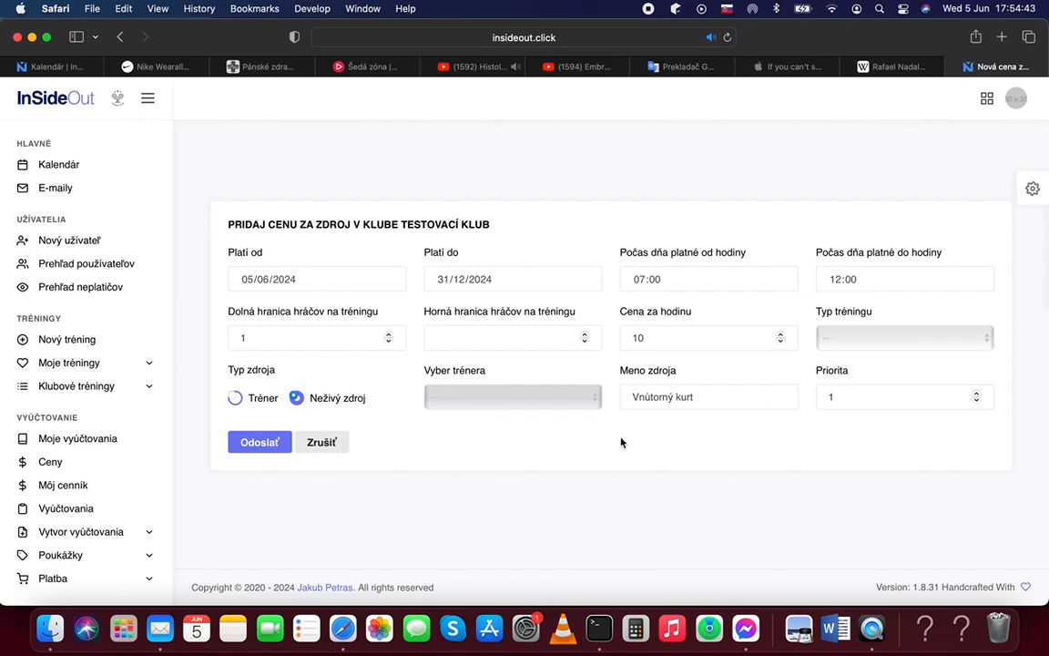
pyautogui.click(261, 443)
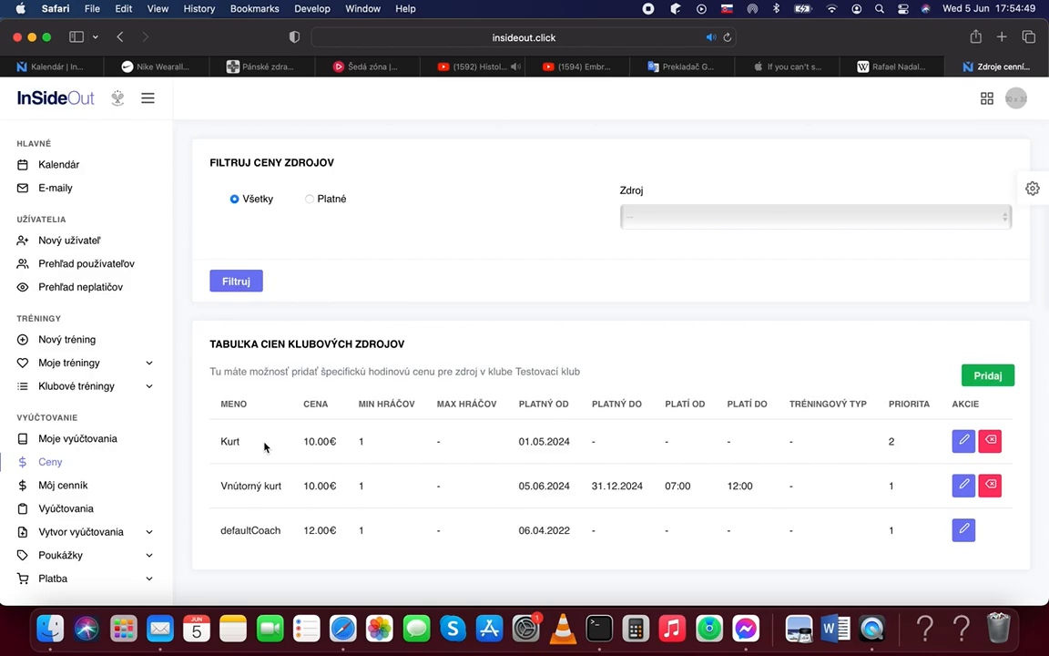
pyautogui.scroll(-1, 272, 467)
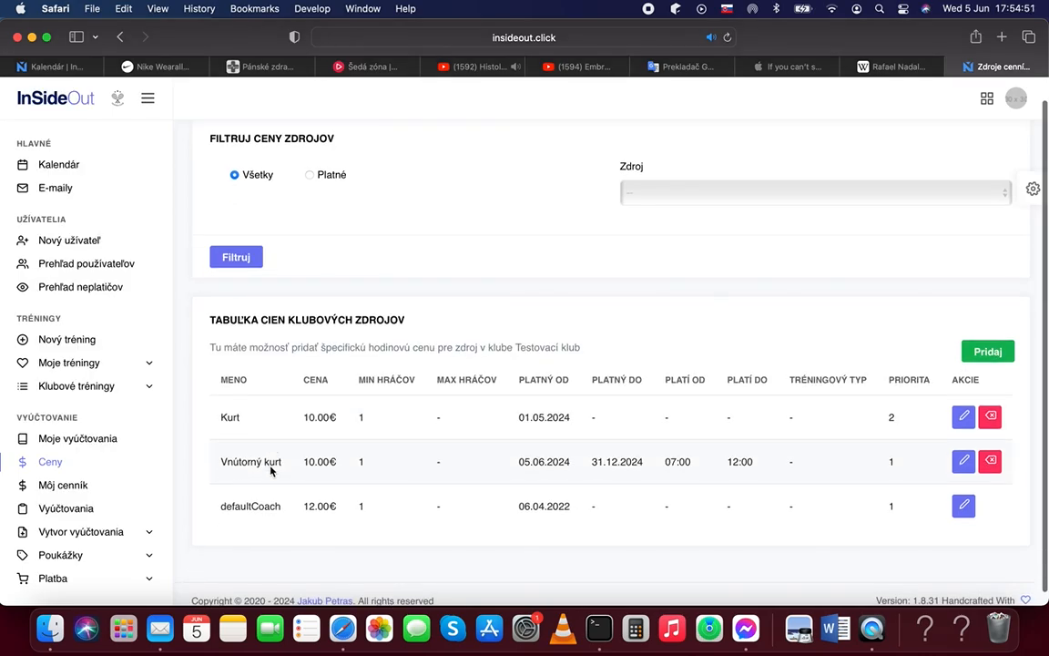
pyautogui.scroll(-1, 246, 461)
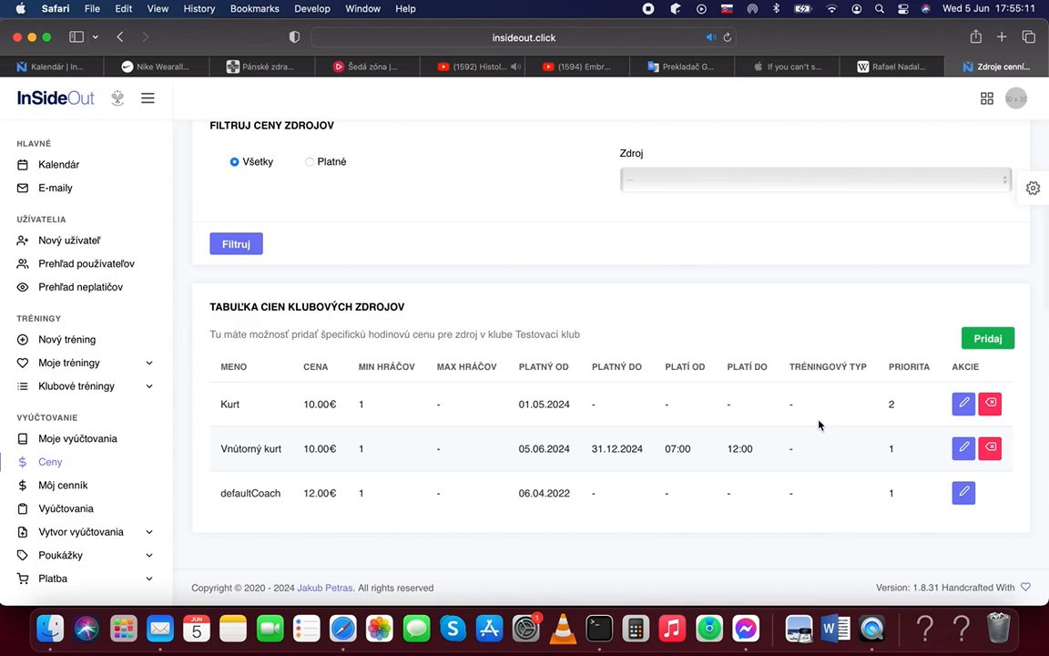
# Step: Start another resource price for the club and set its end date (Platí do) to 31/12/2024
pyautogui.click(981, 342)
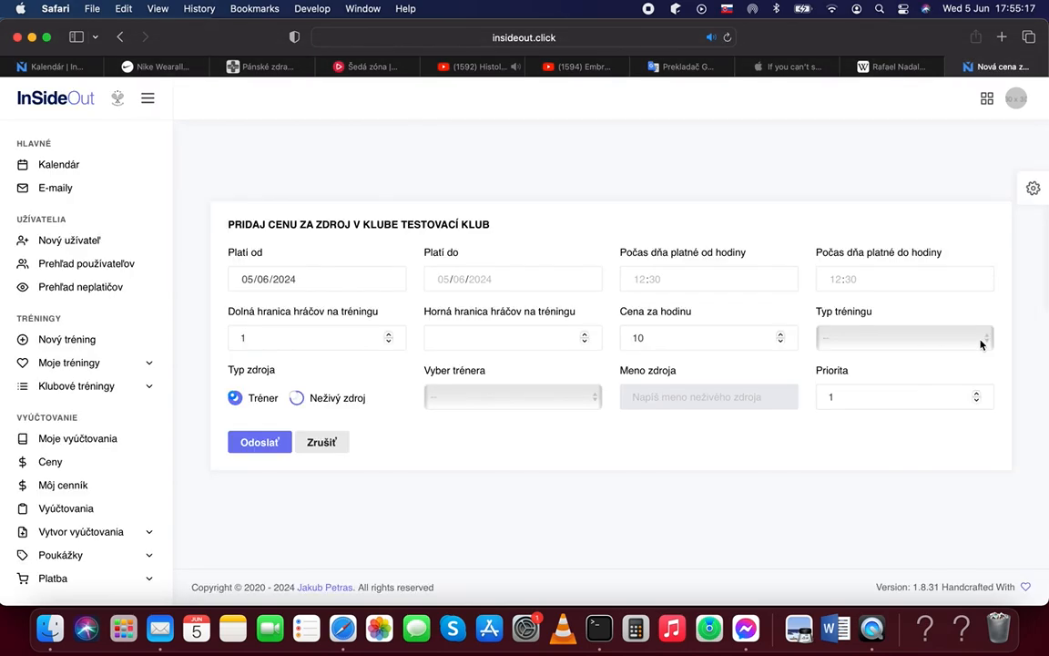
pyautogui.click(550, 276)
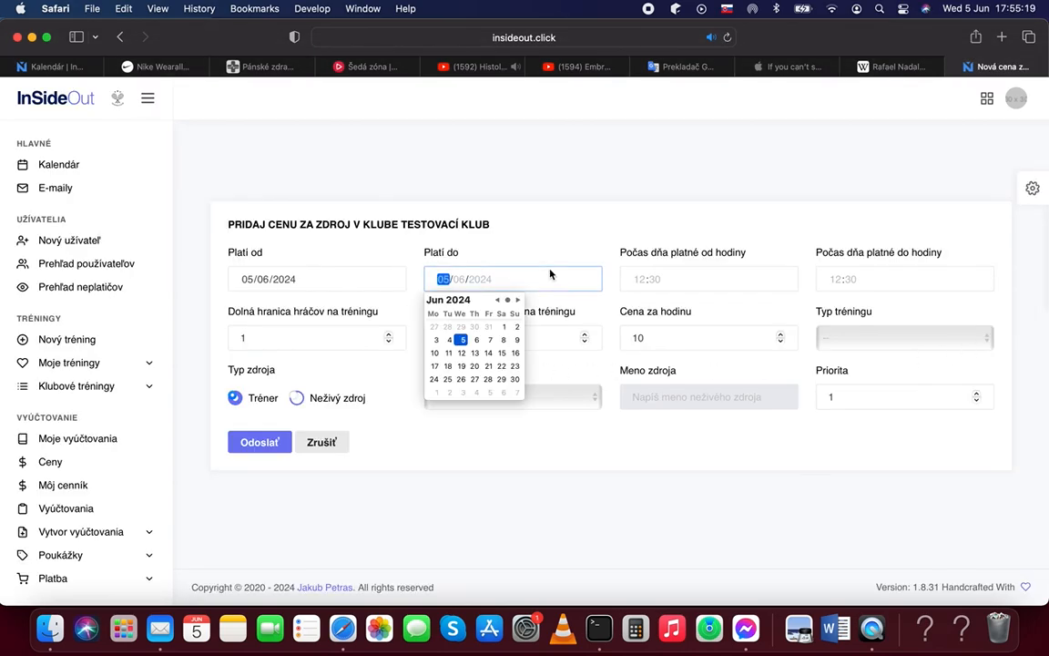
pyautogui.click(519, 300)
pyautogui.click(519, 300)
pyautogui.click(519, 300)
pyautogui.click(520, 300)
pyautogui.click(519, 300)
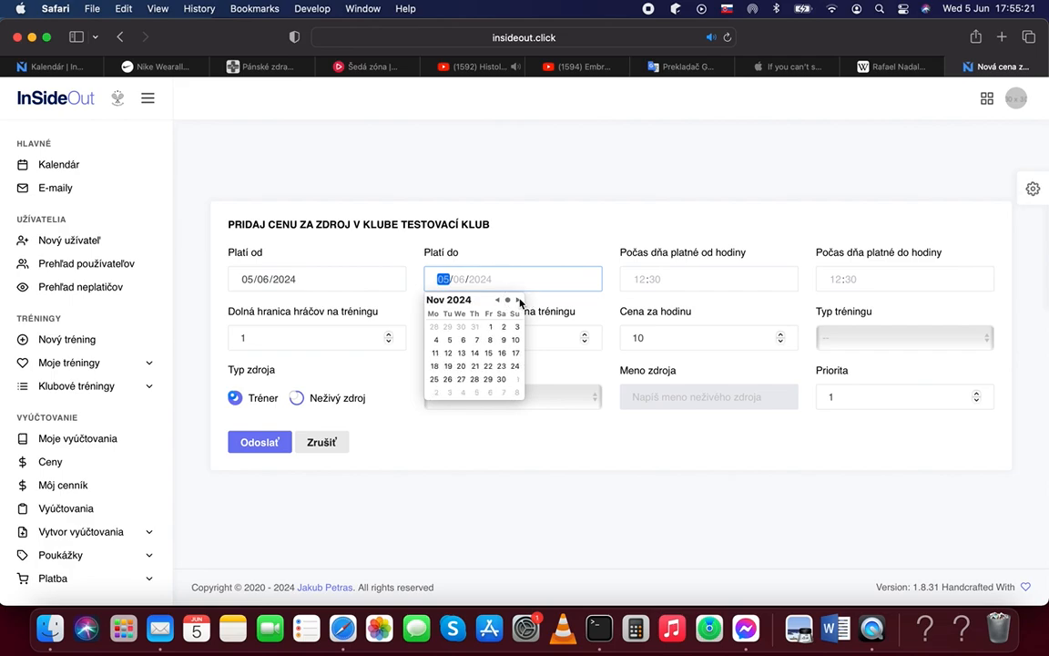
pyautogui.click(519, 300)
pyautogui.click(447, 392)
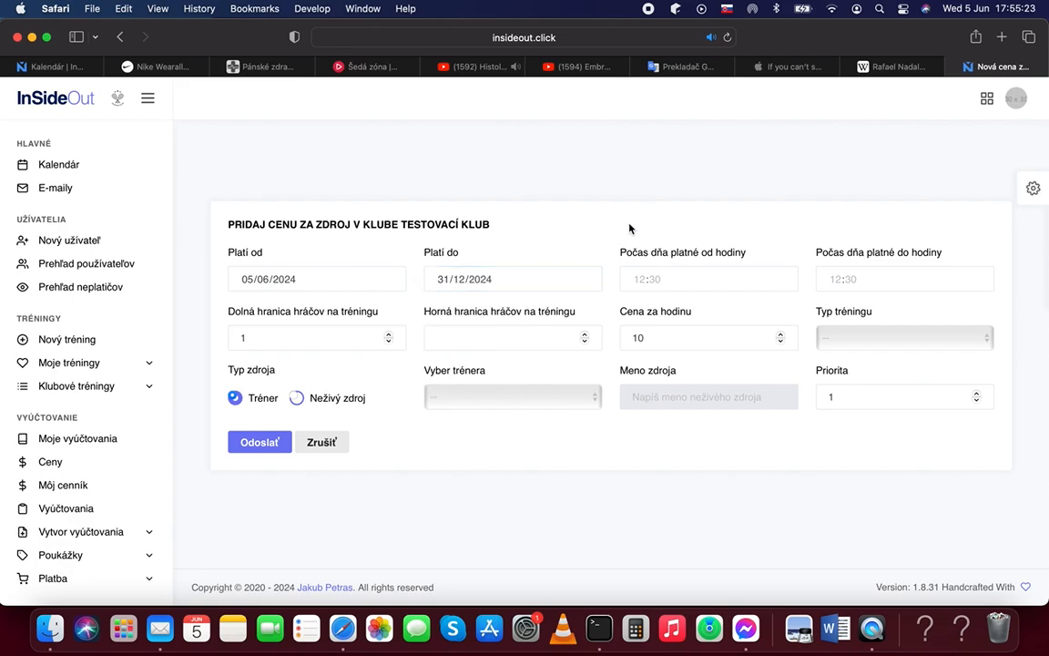
# Step: Restrict the new price's daily validity to the hours from 12:00 to 23:00
pyautogui.click(641, 281)
pyautogui.write('12:00')
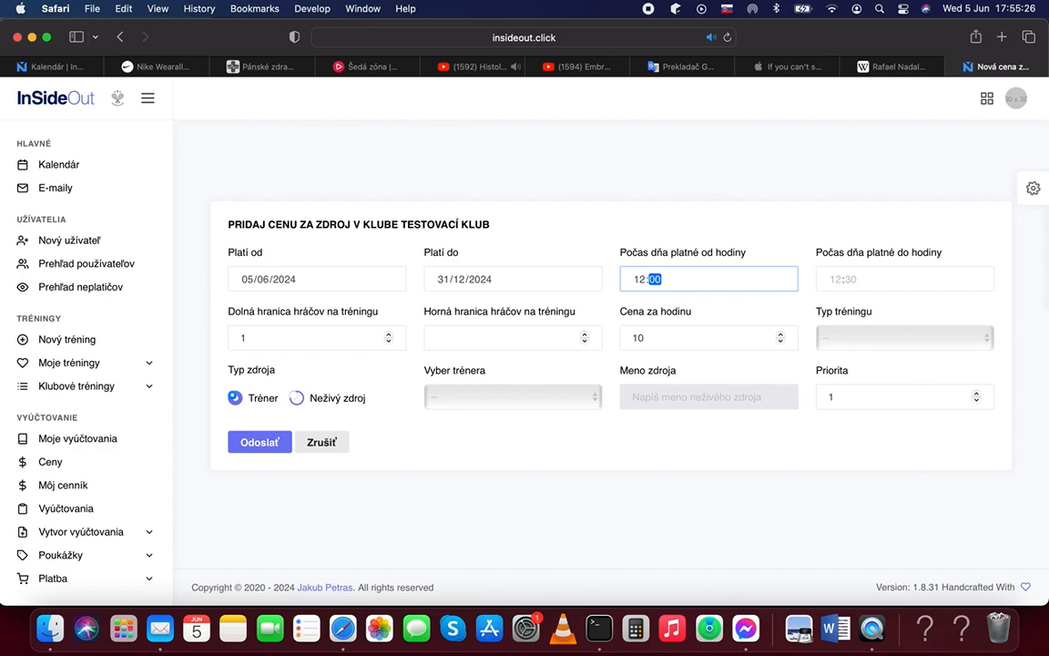
pyautogui.press('Tab')
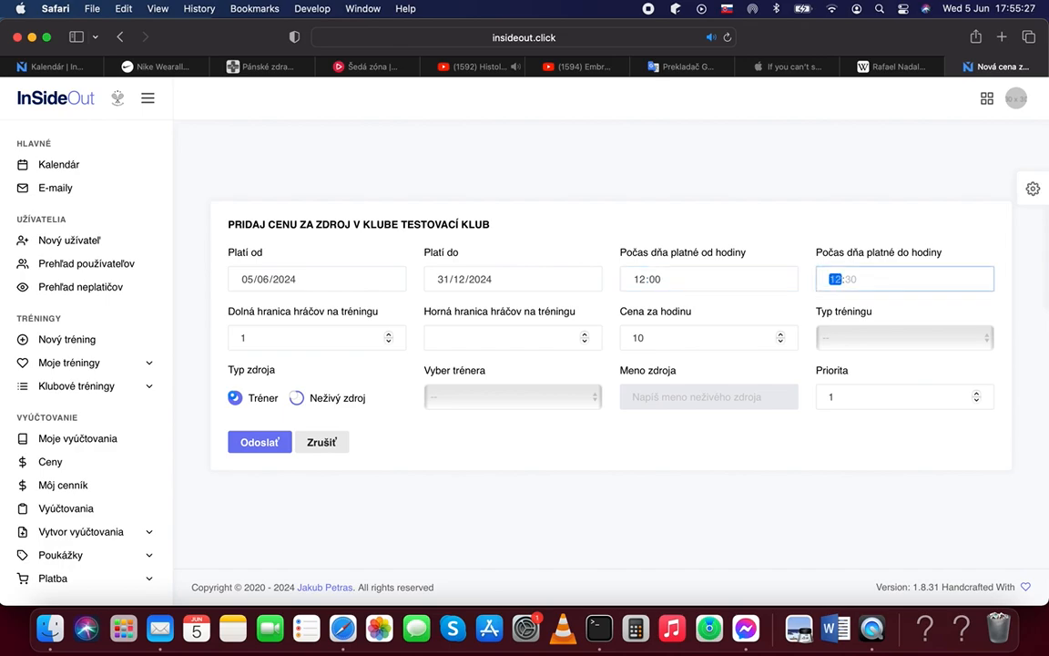
pyautogui.write('23')
pyautogui.press('Tab')
pyautogui.write('00')
# Step: Set the new price's hourly rate to 20 and its resource type to Neživý zdroj
pyautogui.click(673, 339)
pyautogui.press('BackSpace')
pyautogui.press('BackSpace')
pyautogui.write('2')
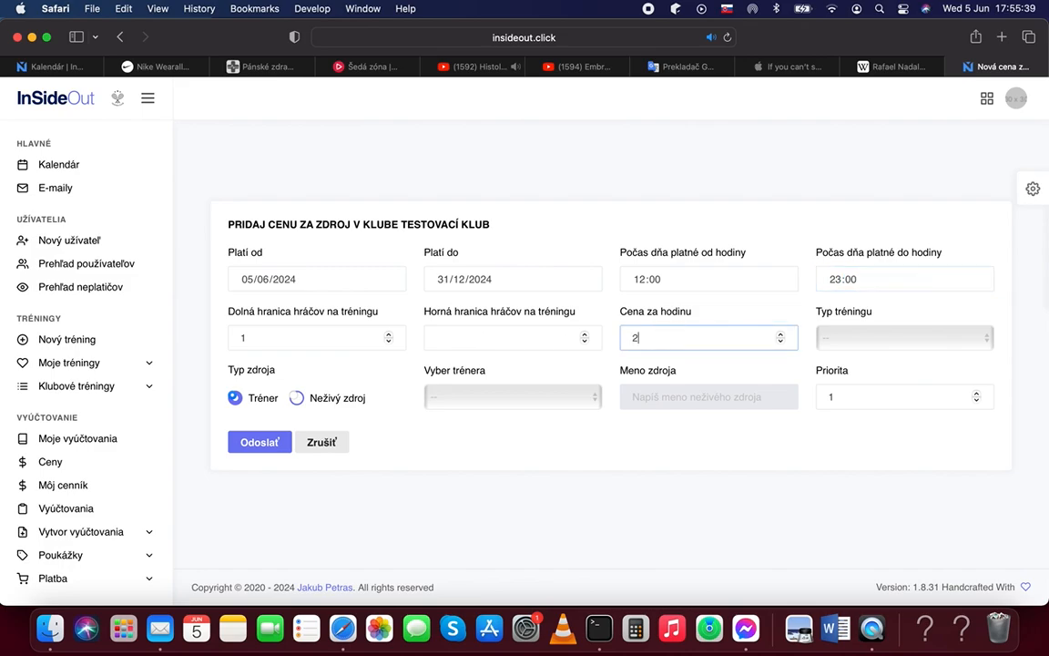
pyautogui.write('0')
pyautogui.click(776, 323)
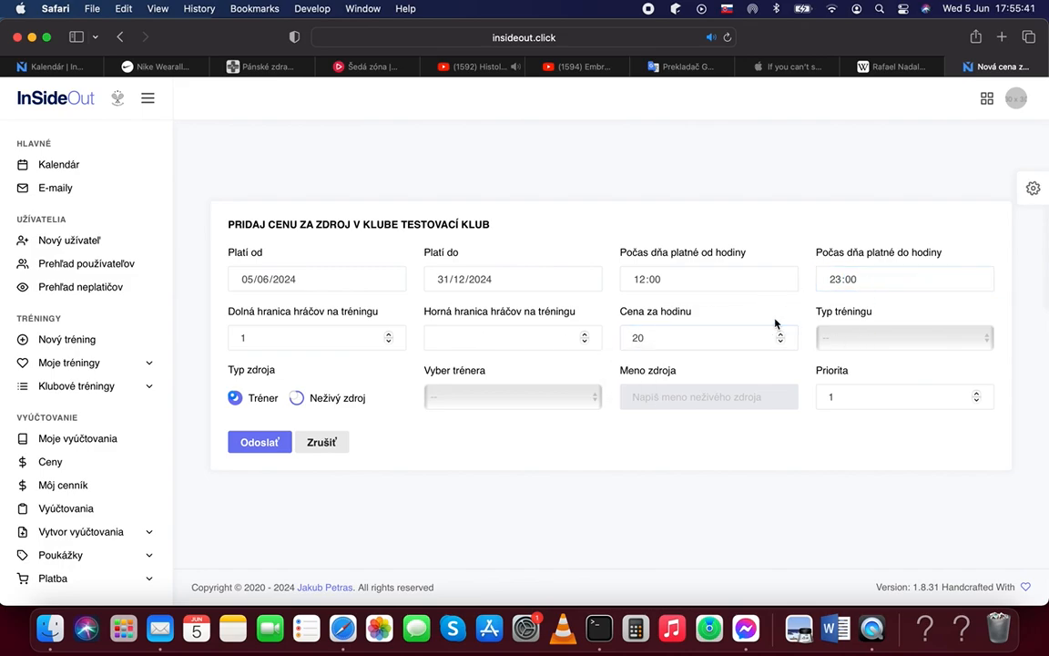
pyautogui.click(845, 337)
pyautogui.click(843, 338)
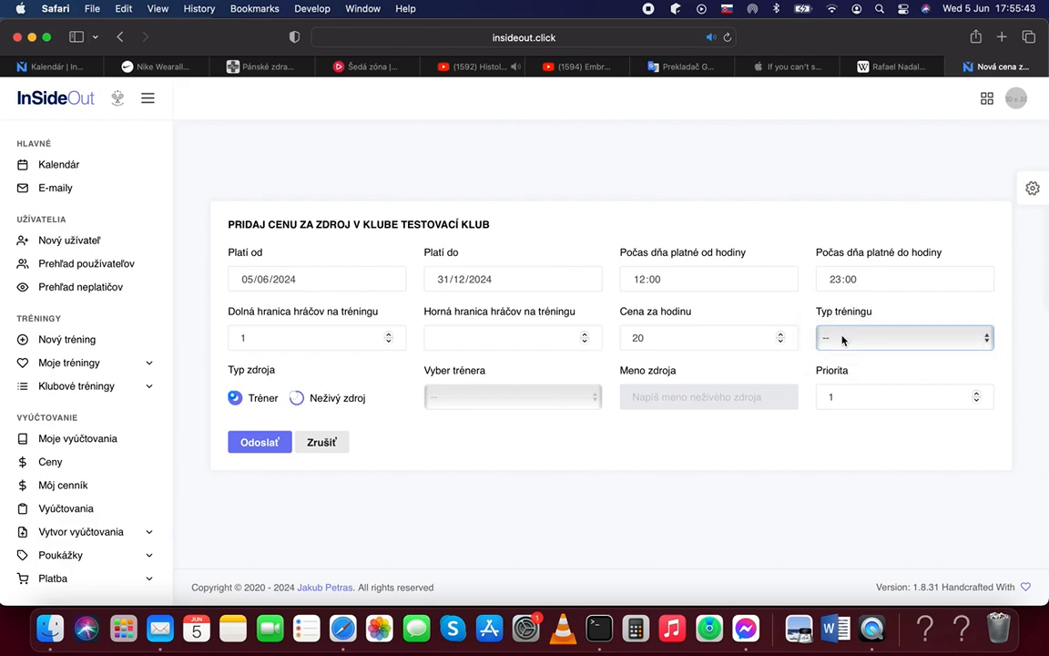
pyautogui.click(296, 398)
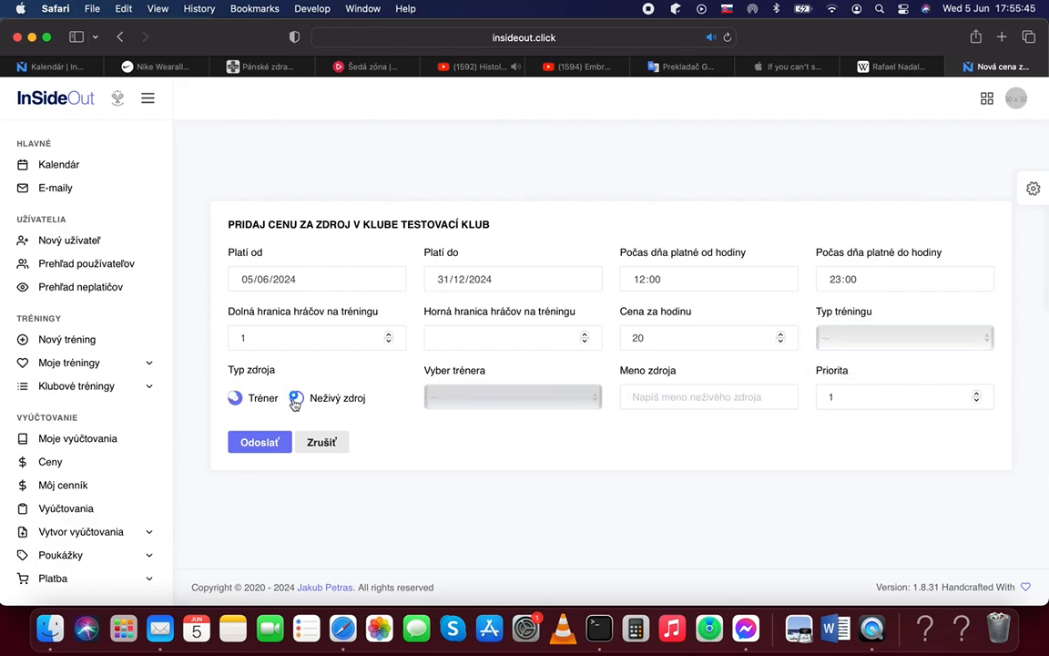
pyautogui.click(728, 401)
pyautogui.write('vn')
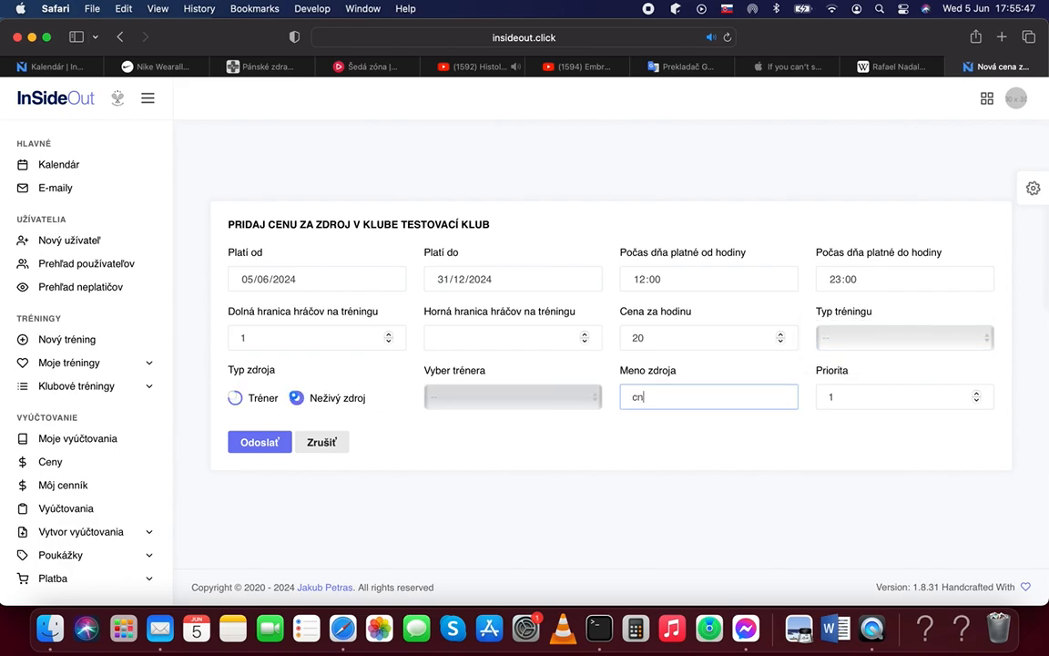
pyautogui.press('BackSpace')
pyautogui.press('BackSpace')
pyautogui.write('vn')
pyautogui.press('BackSpace')
pyautogui.press('BackSpace')
pyautogui.write('kur')
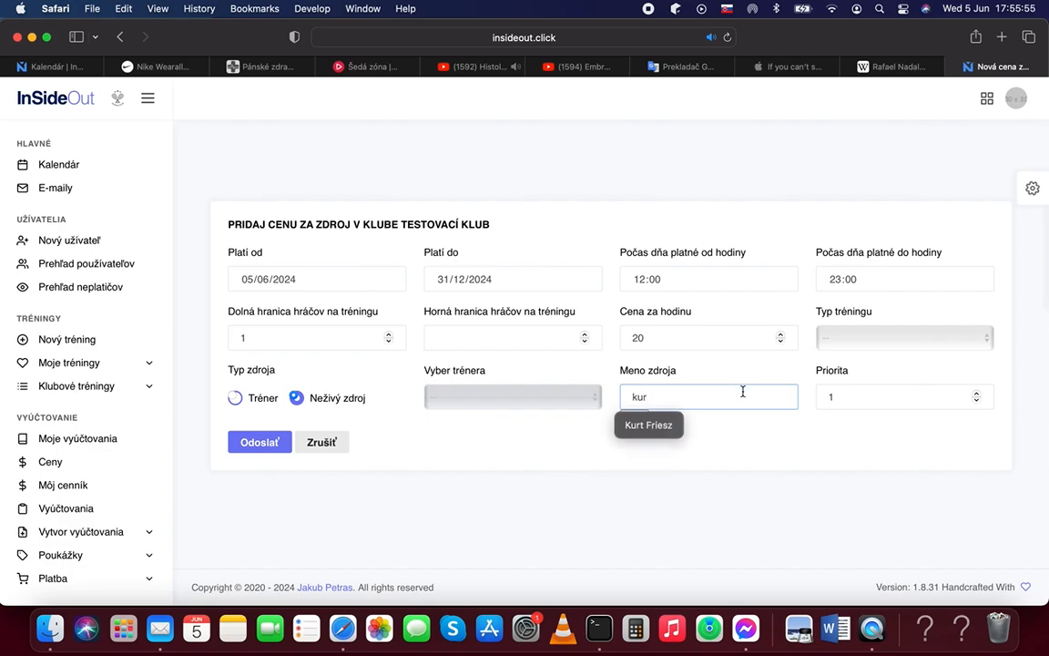
pyautogui.press('BackSpace')
pyautogui.press('BackSpace')
pyautogui.press('BackSpace')
# Step: Name the resource "vnutorny kurt" and submit the new price to the club's price table
pyautogui.write('vnu')
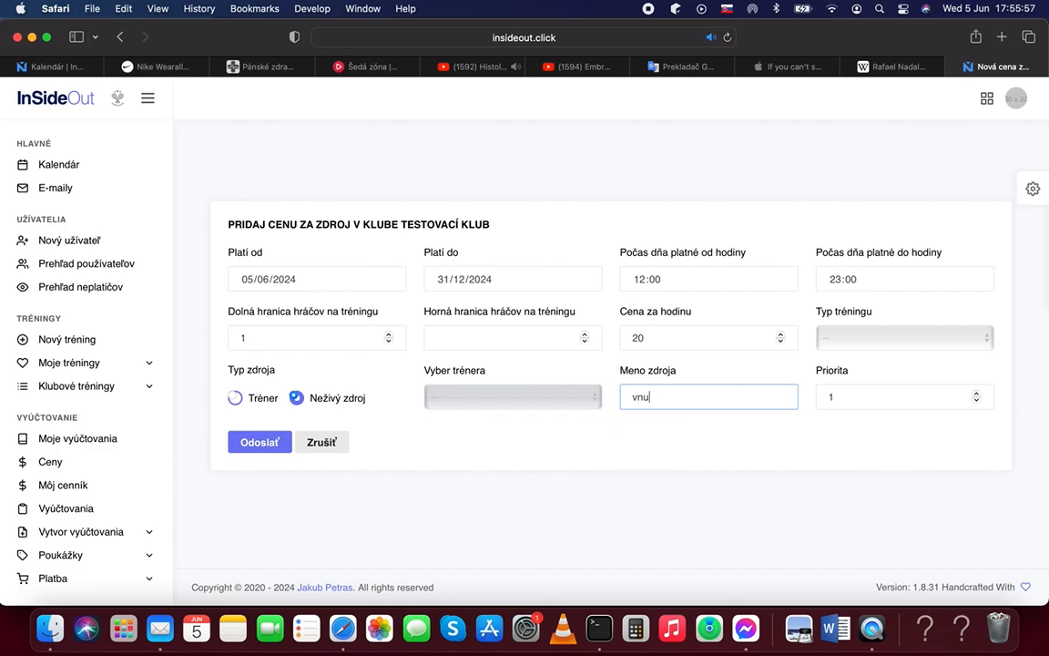
pyautogui.write('torny kurt')
pyautogui.click(721, 446)
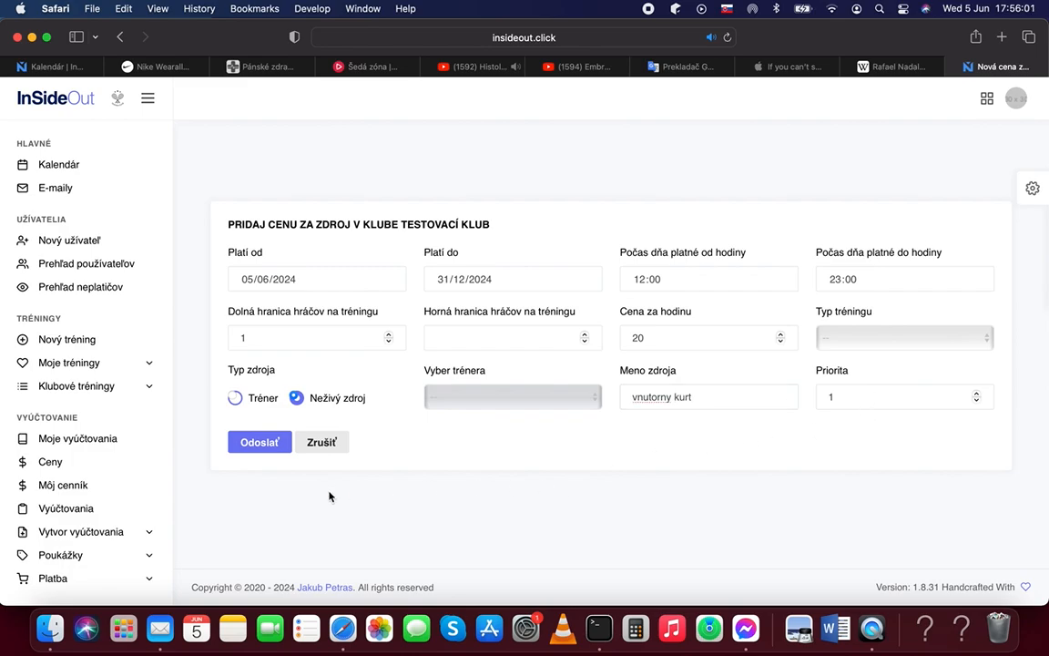
pyautogui.click(271, 446)
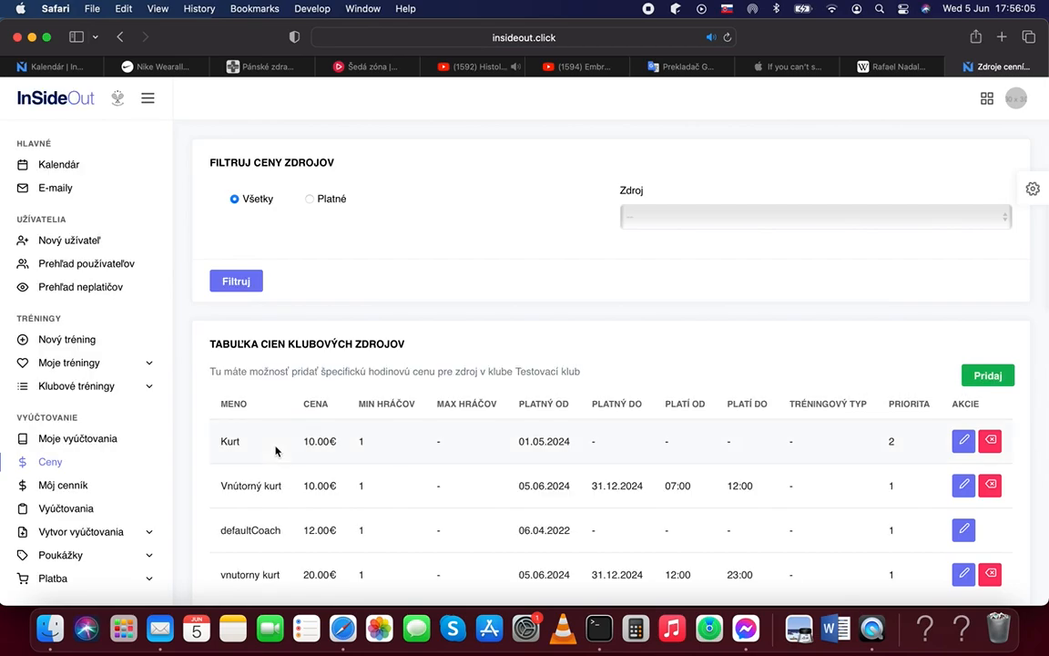
# Step: Open the Vnútorný kurt price for editing, review its fields and submit it with its values as they are
pyautogui.scroll(-3, 281, 445)
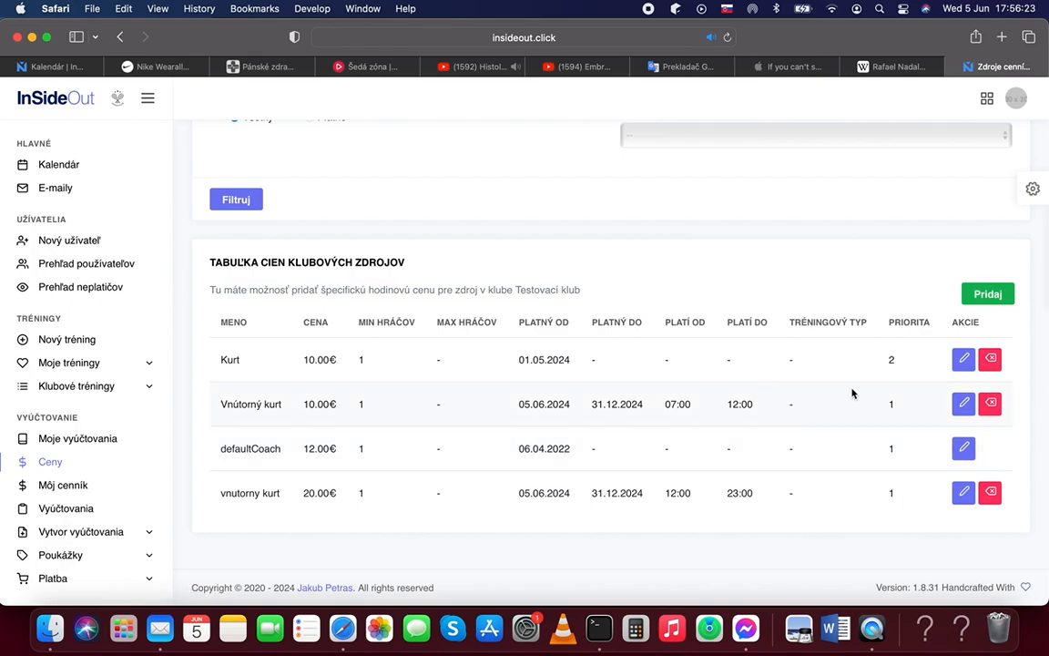
pyautogui.click(960, 412)
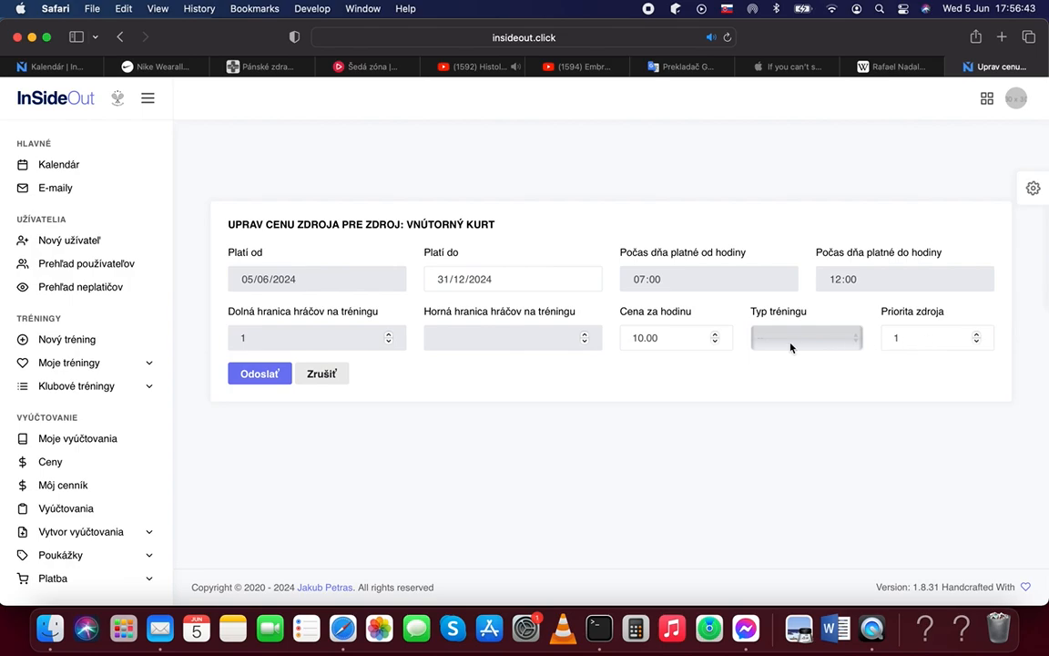
pyautogui.click(262, 381)
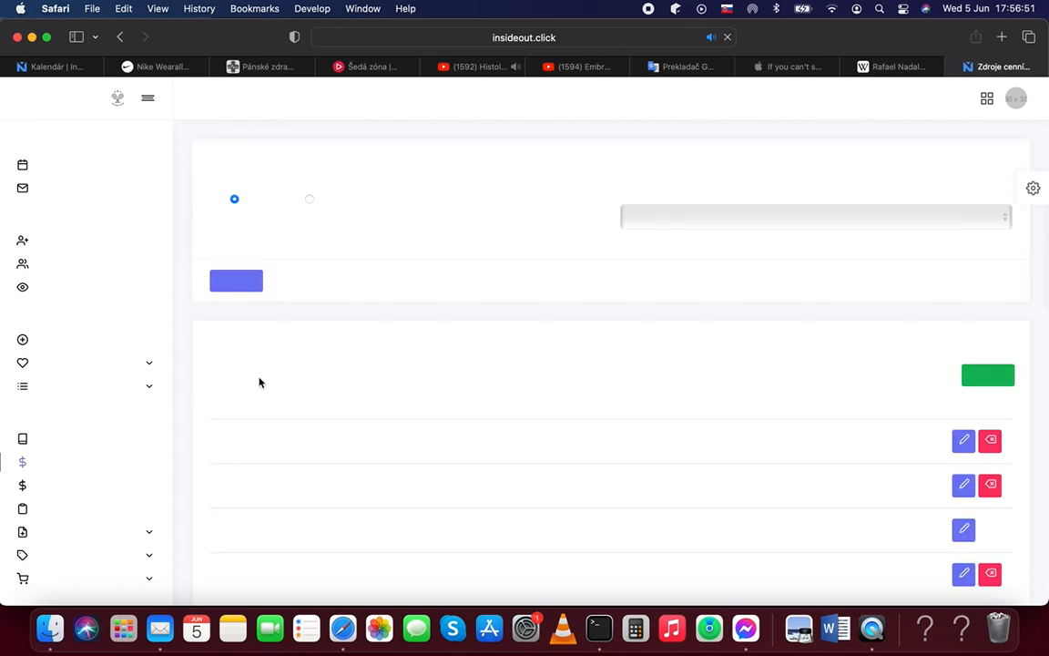
# Step: Examine the name and hourly price of the defaultCoach entry in the club's resource price table
pyautogui.scroll(-2, 511, 392)
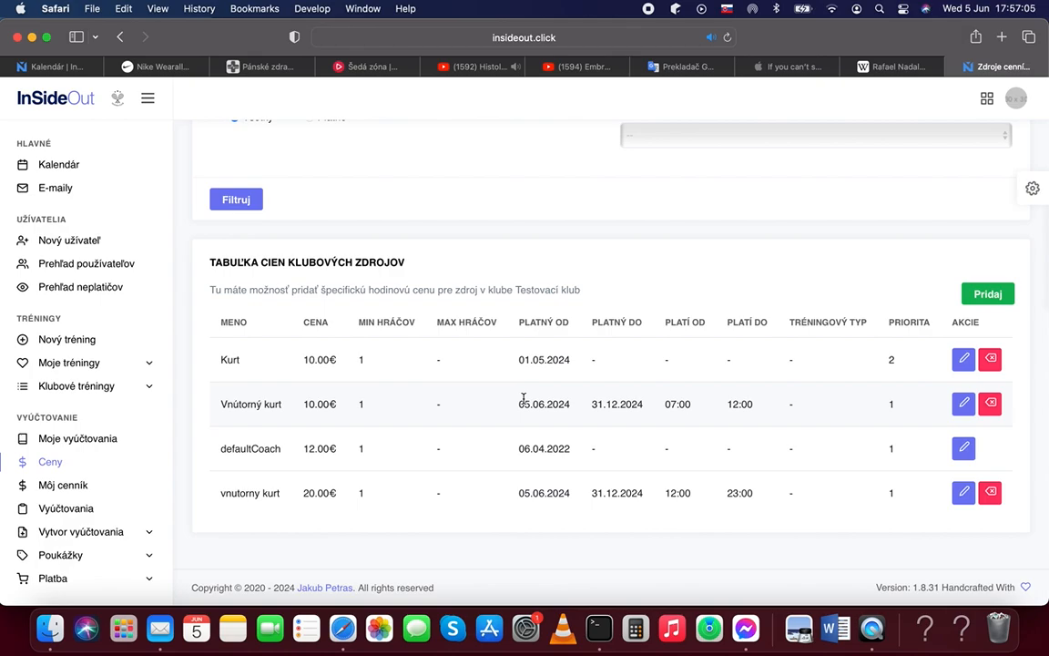
pyautogui.doubleClick(238, 449)
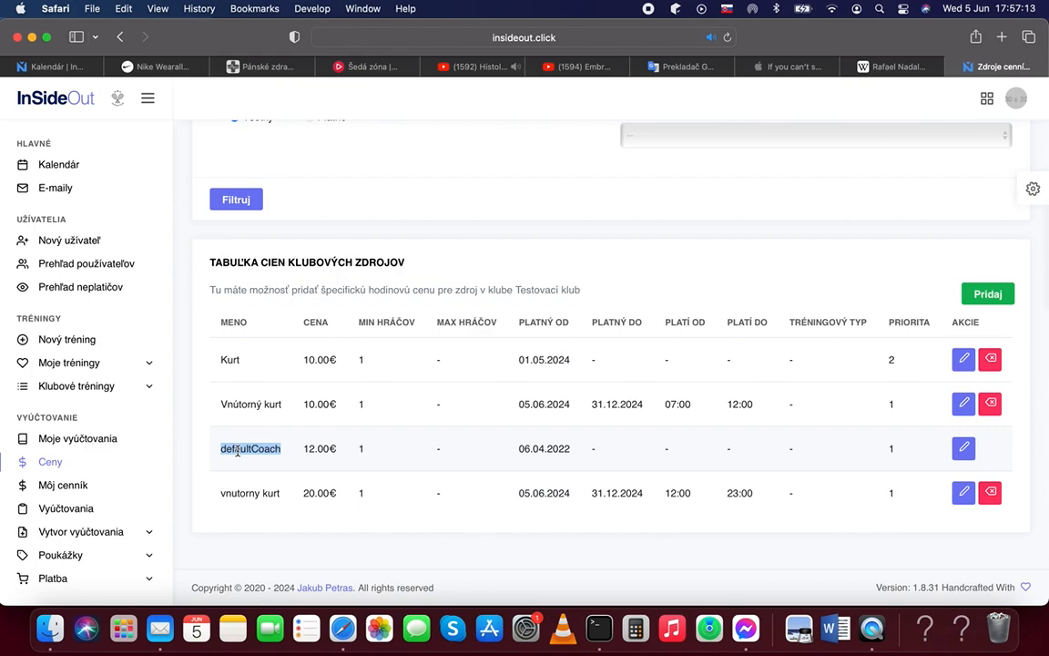
pyautogui.click(314, 450)
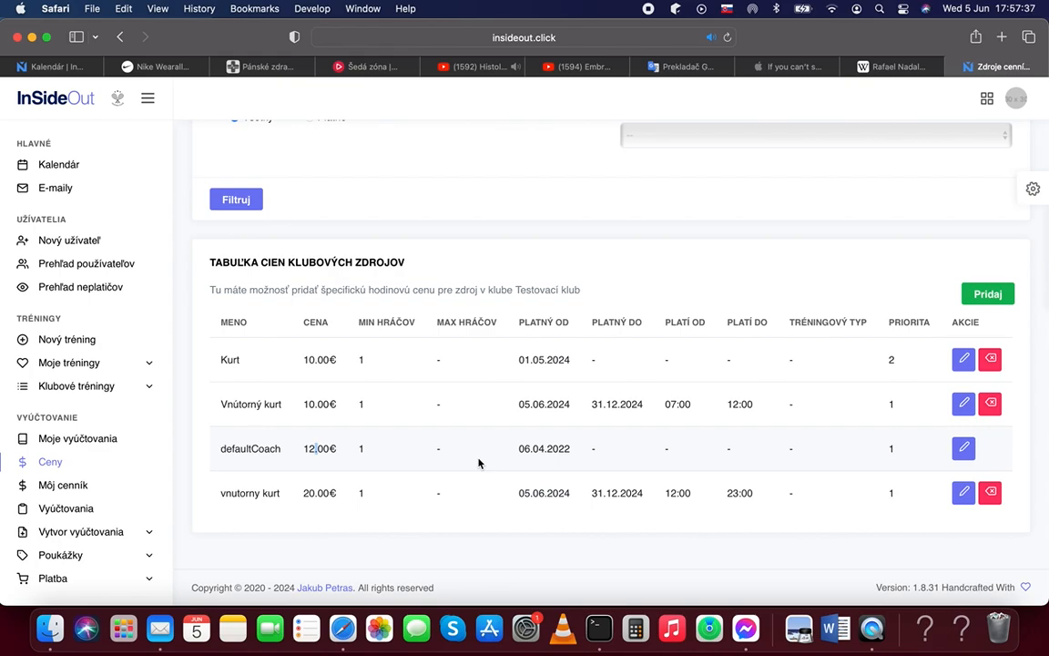
# Step: Start a new resource price for a trainer and set its end date (Platí do) to 31/10/2024
pyautogui.click(977, 296)
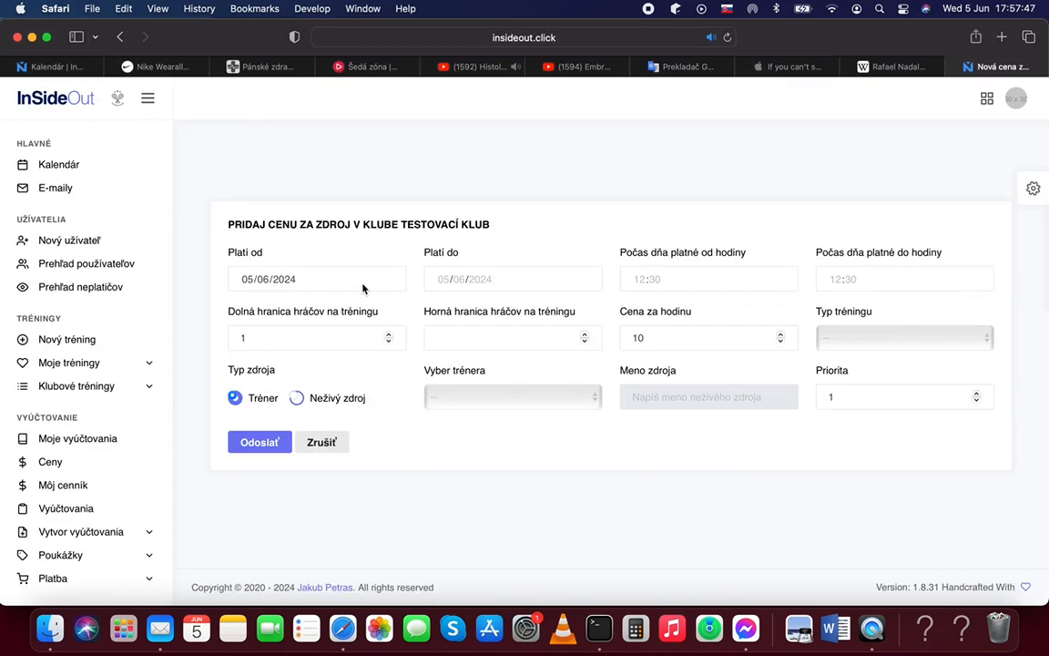
pyautogui.click(480, 278)
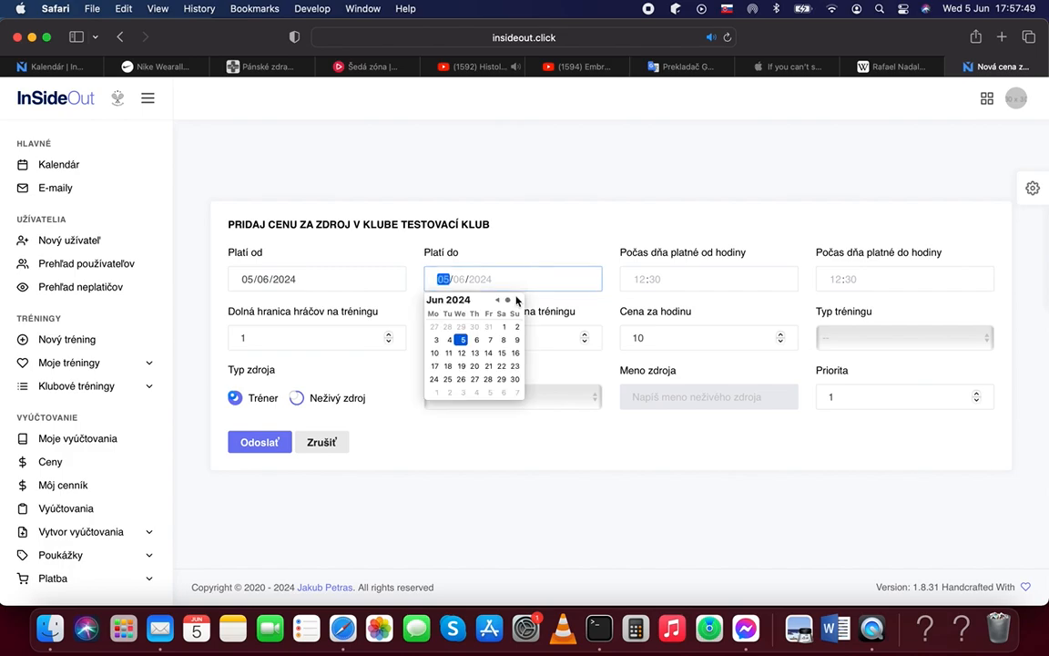
pyautogui.click(518, 300)
pyautogui.click(518, 299)
pyautogui.click(519, 300)
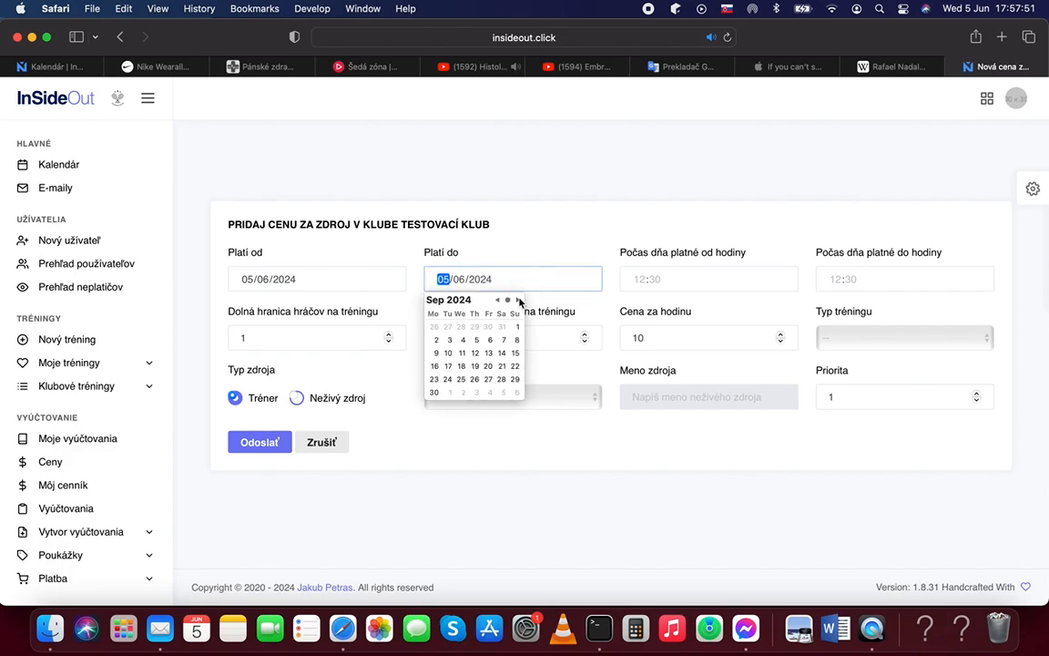
pyautogui.click(518, 299)
pyautogui.click(519, 300)
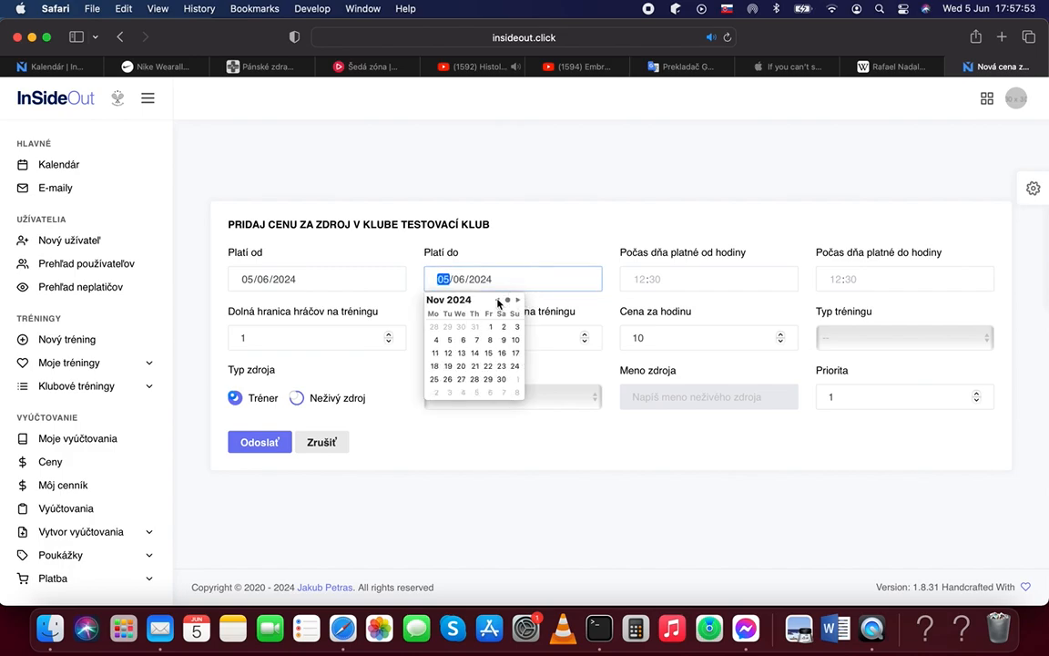
pyautogui.click(498, 300)
pyautogui.click(475, 379)
pyautogui.click(536, 252)
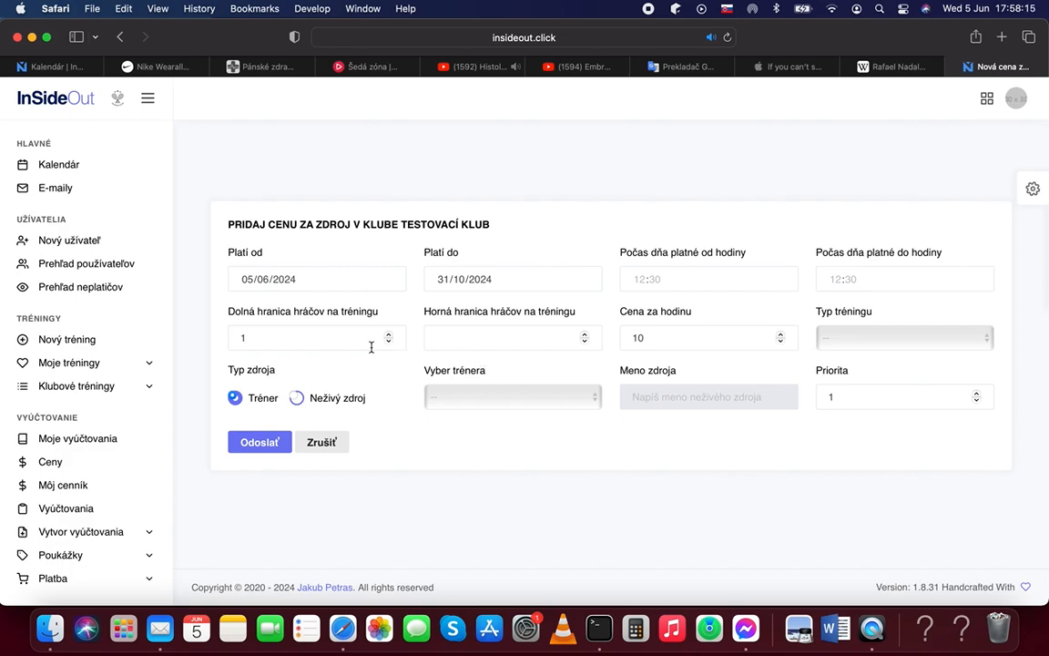
# Step: Set the maximum number of players to 1 and the hourly price to 20, leaving the training type unspecified
pyautogui.click(482, 345)
pyautogui.write('1')
pyautogui.doubleClick(646, 339)
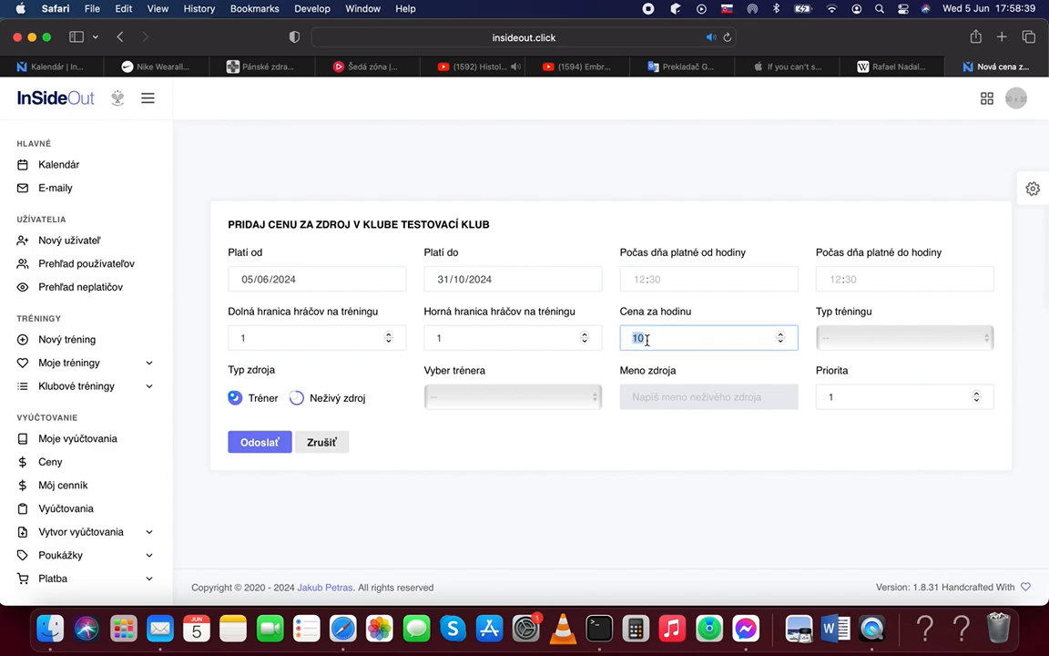
pyautogui.write('20')
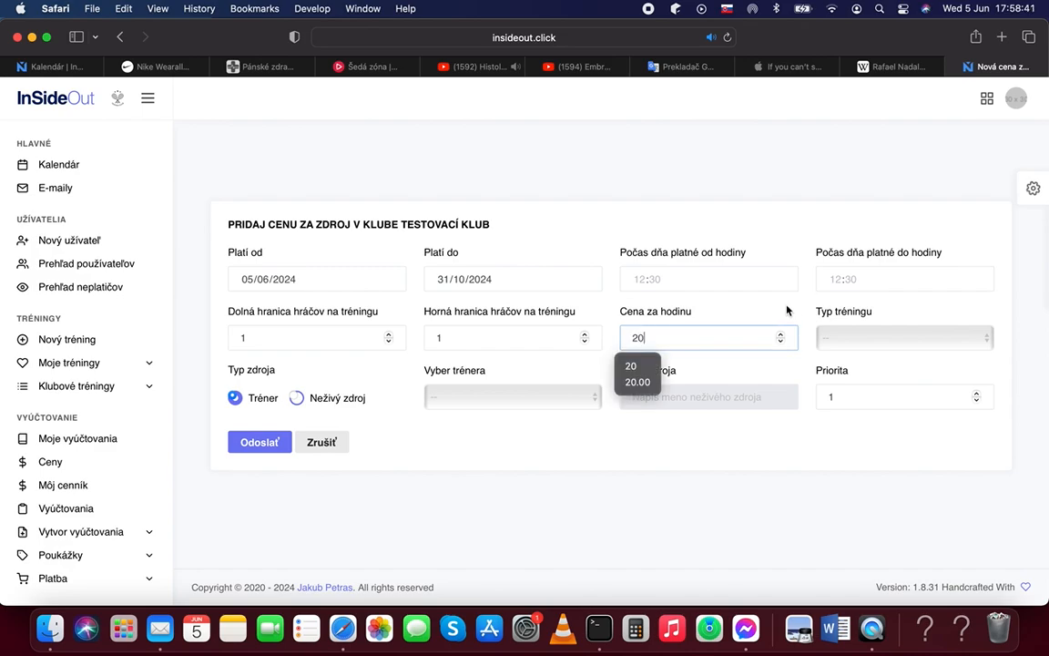
pyautogui.click(786, 308)
pyautogui.click(850, 341)
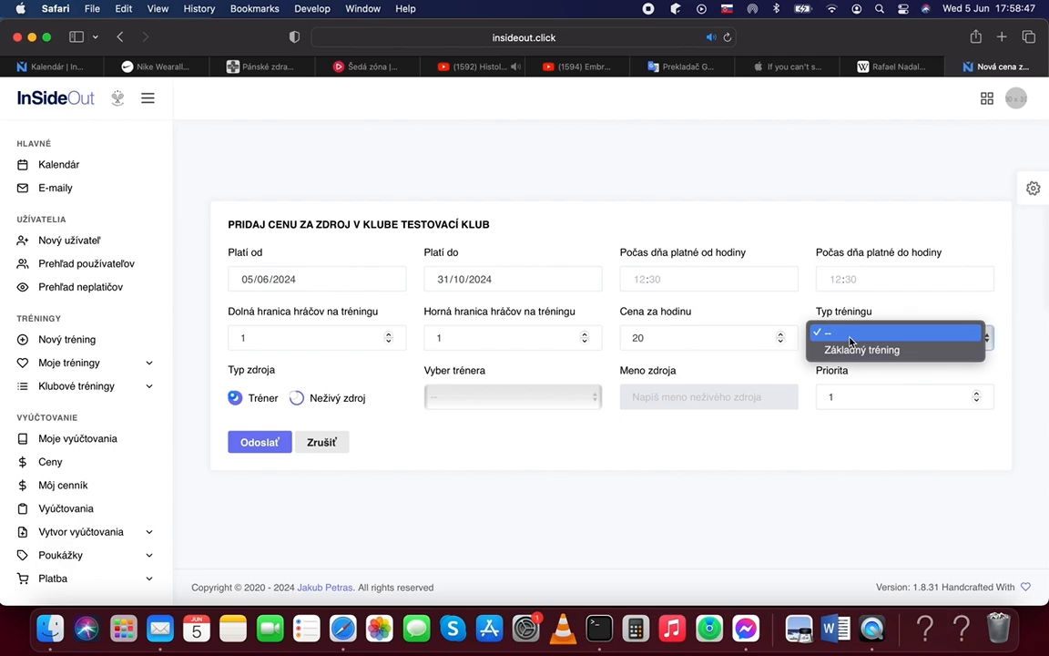
pyautogui.click(829, 336)
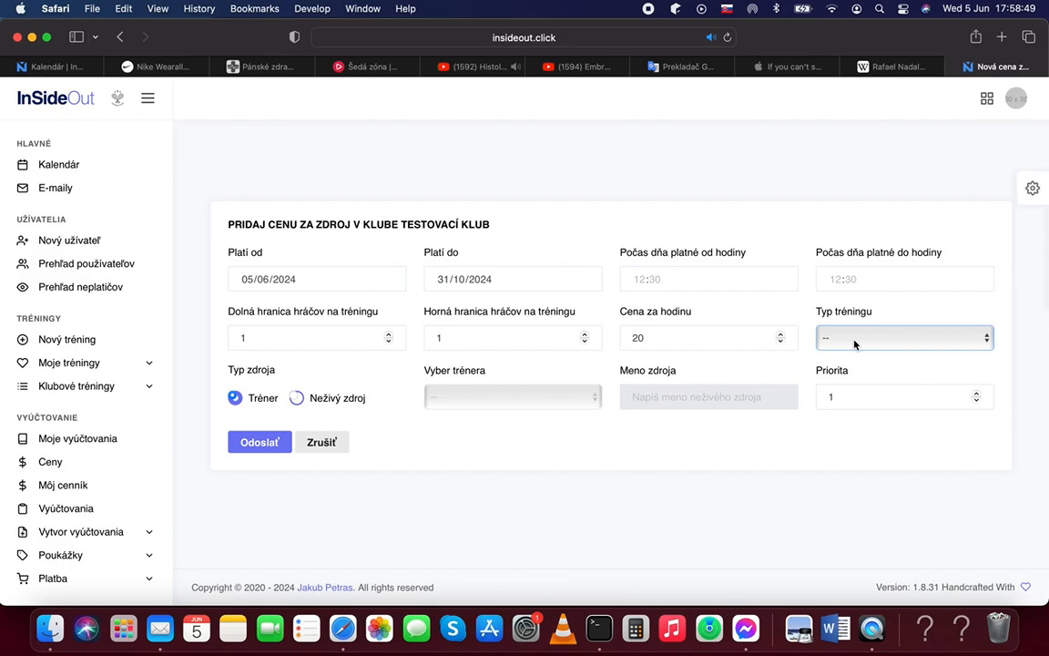
# Step: Assign the first listed trainer to the new price and submit it to the club's price table
pyautogui.click(506, 405)
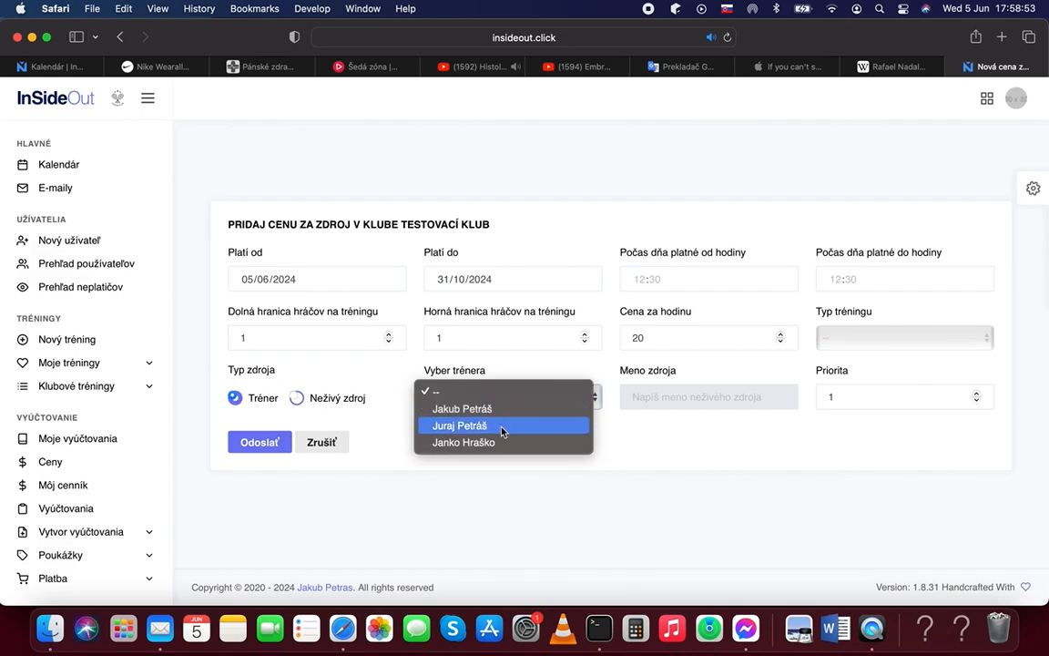
pyautogui.click(501, 410)
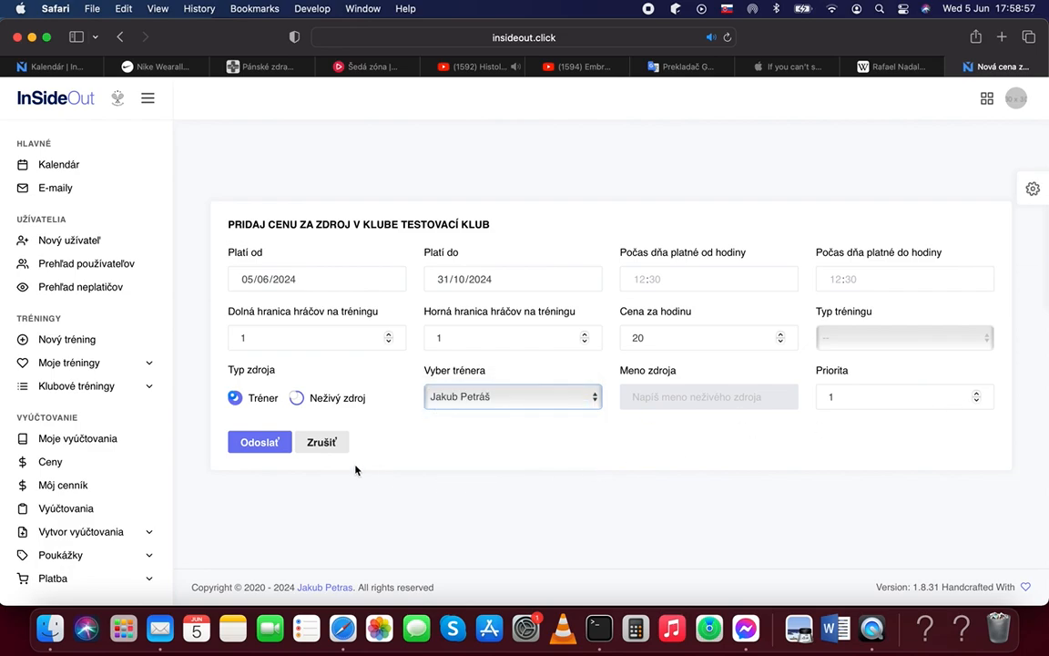
pyautogui.click(258, 447)
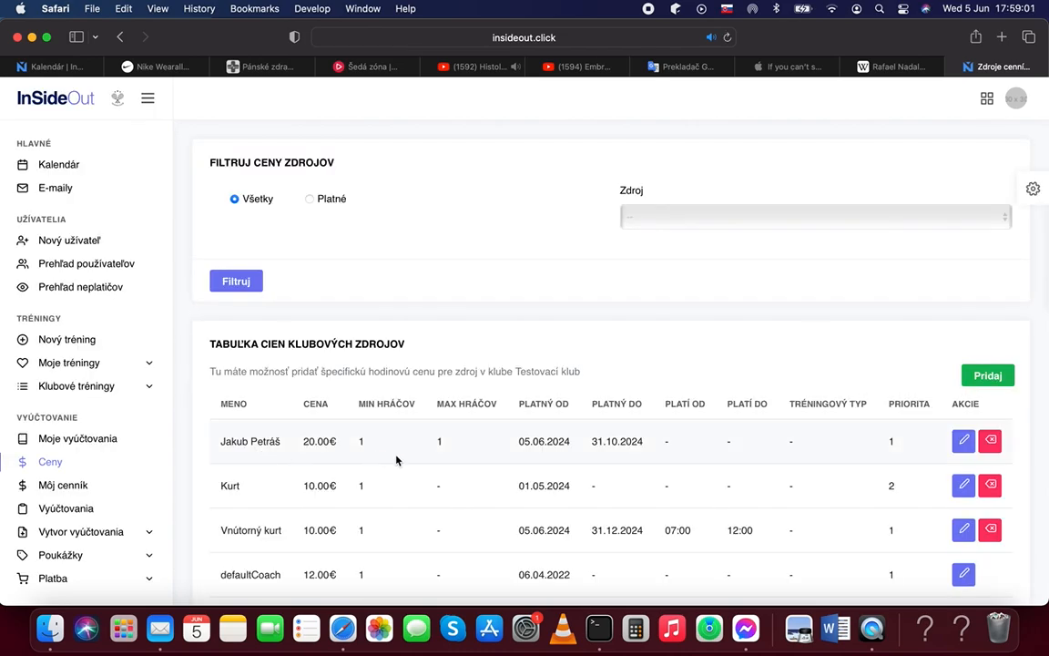
# Step: Start another resource price for a trainer and set its end date (Platí do) to 31/10/2024
pyautogui.scroll(-2, 360, 437)
pyautogui.scroll(-2, 361, 437)
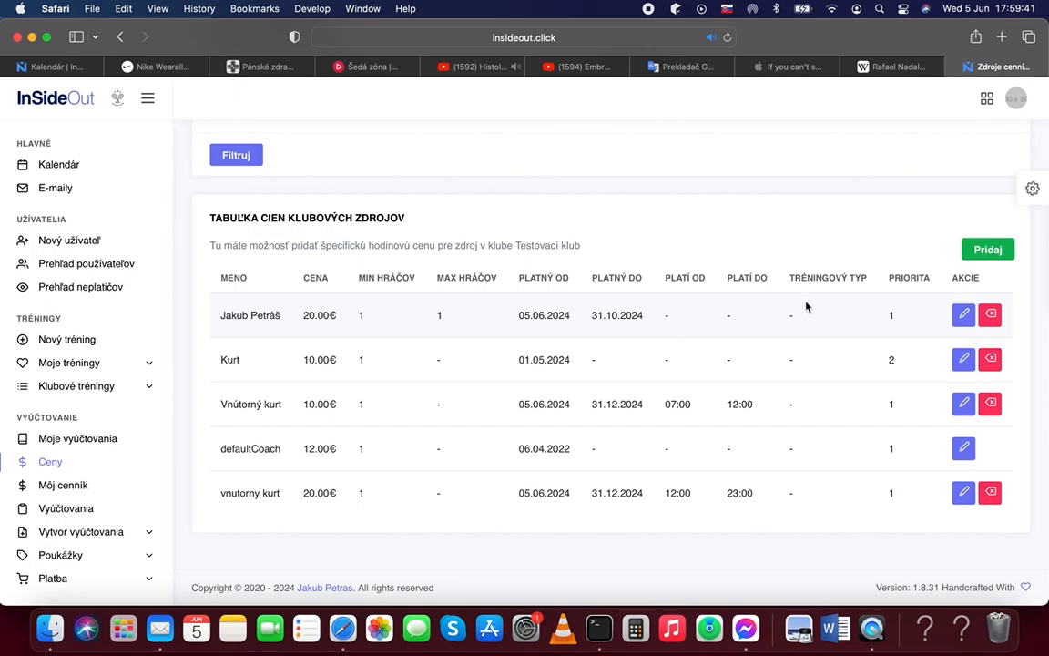
pyautogui.click(980, 253)
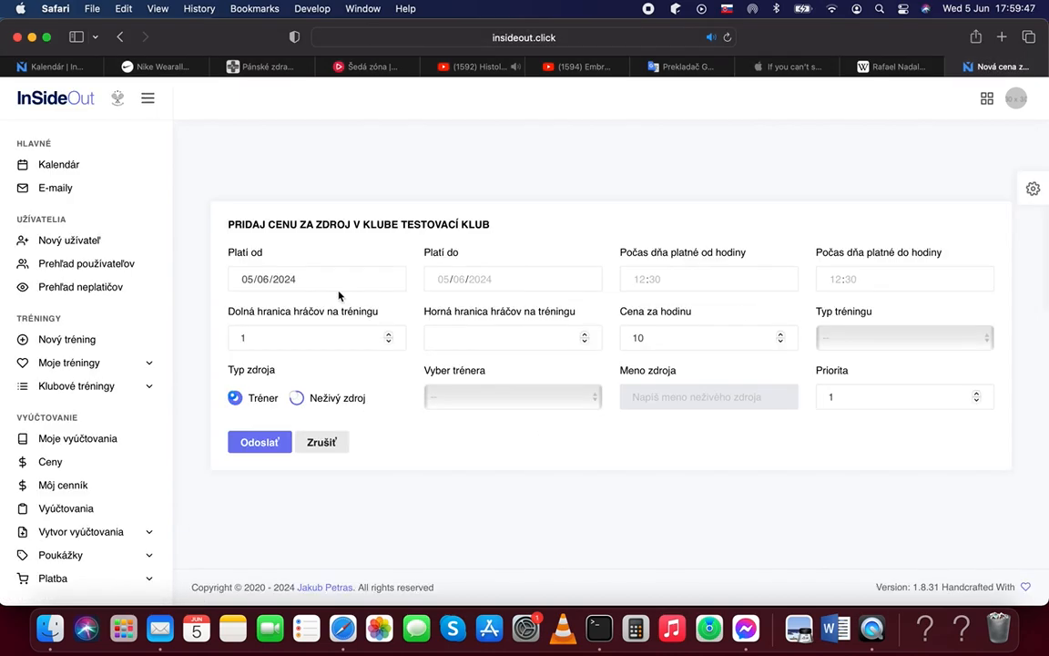
pyautogui.click(478, 279)
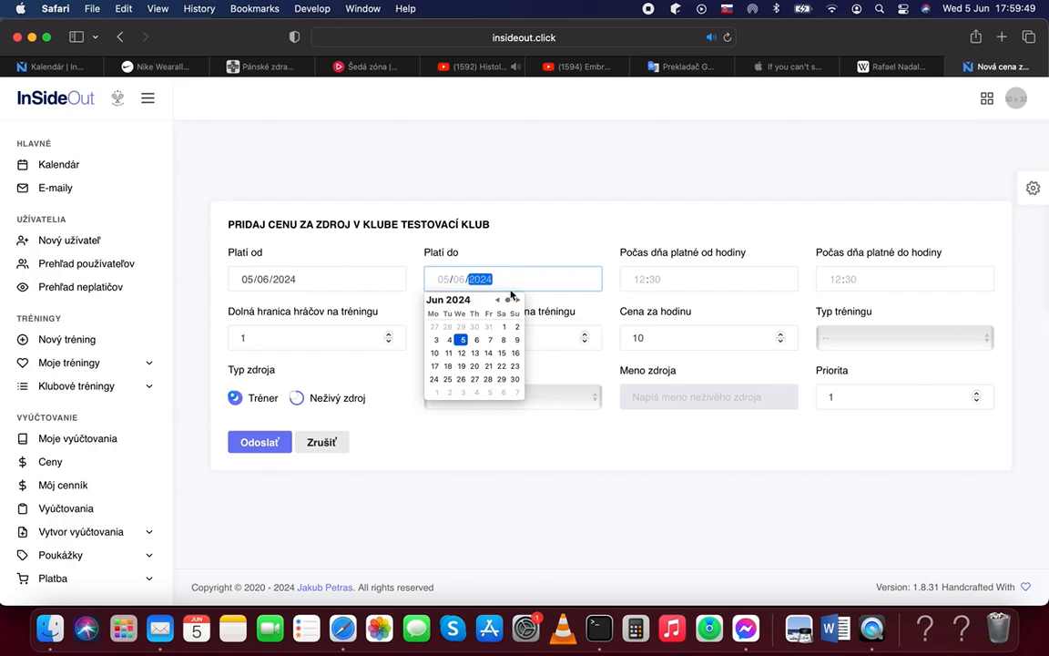
pyautogui.click(517, 300)
pyautogui.click(518, 300)
pyautogui.click(517, 299)
pyautogui.click(517, 300)
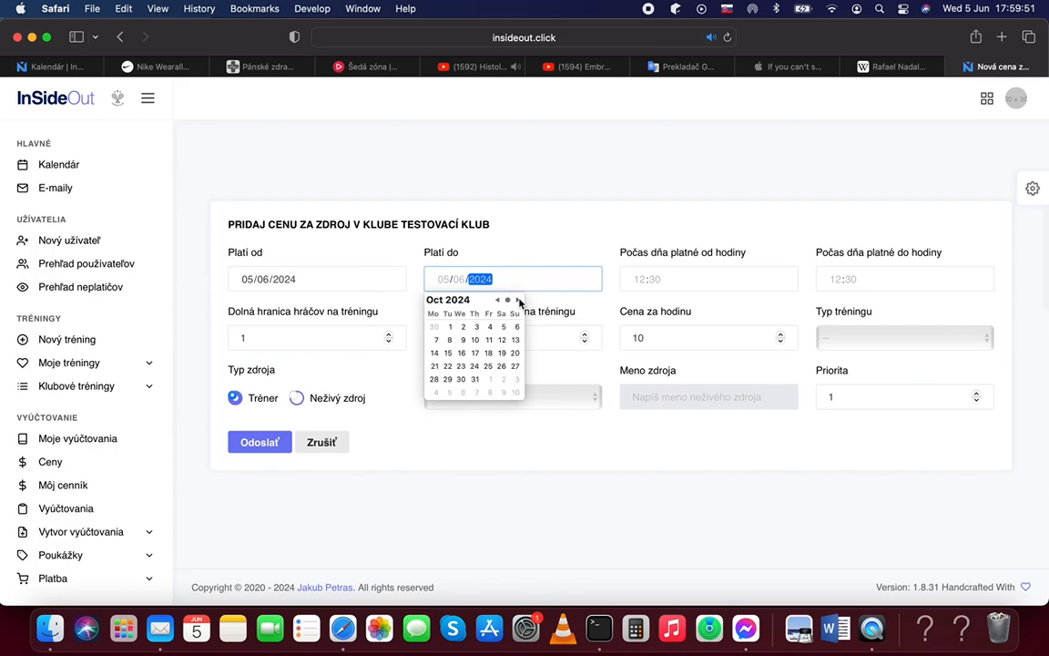
pyautogui.click(517, 300)
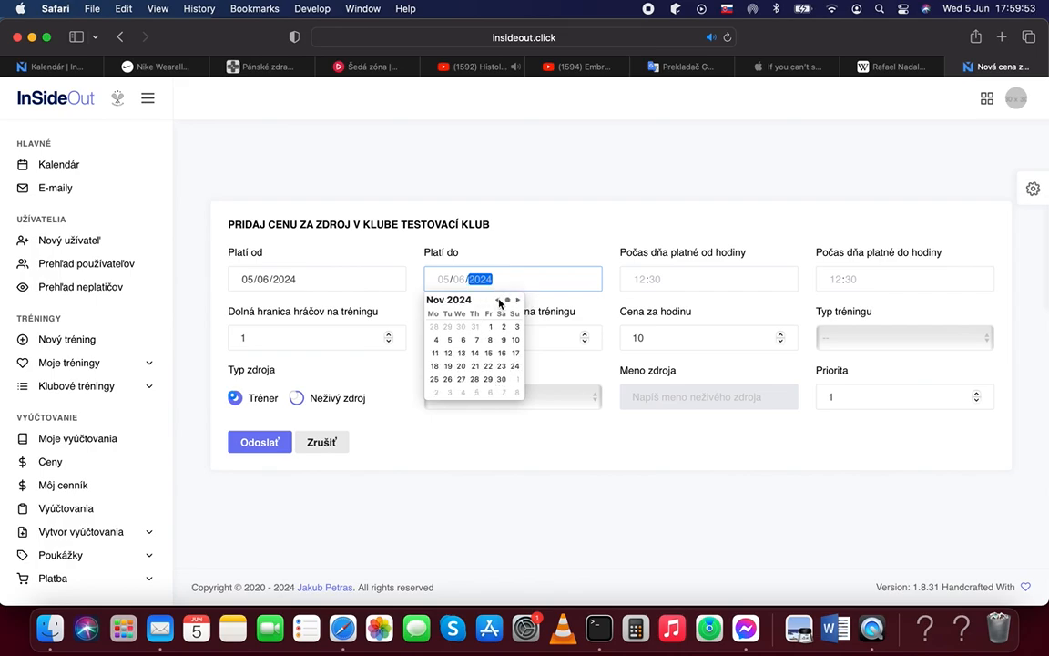
pyautogui.click(500, 300)
pyautogui.click(474, 379)
pyautogui.click(768, 262)
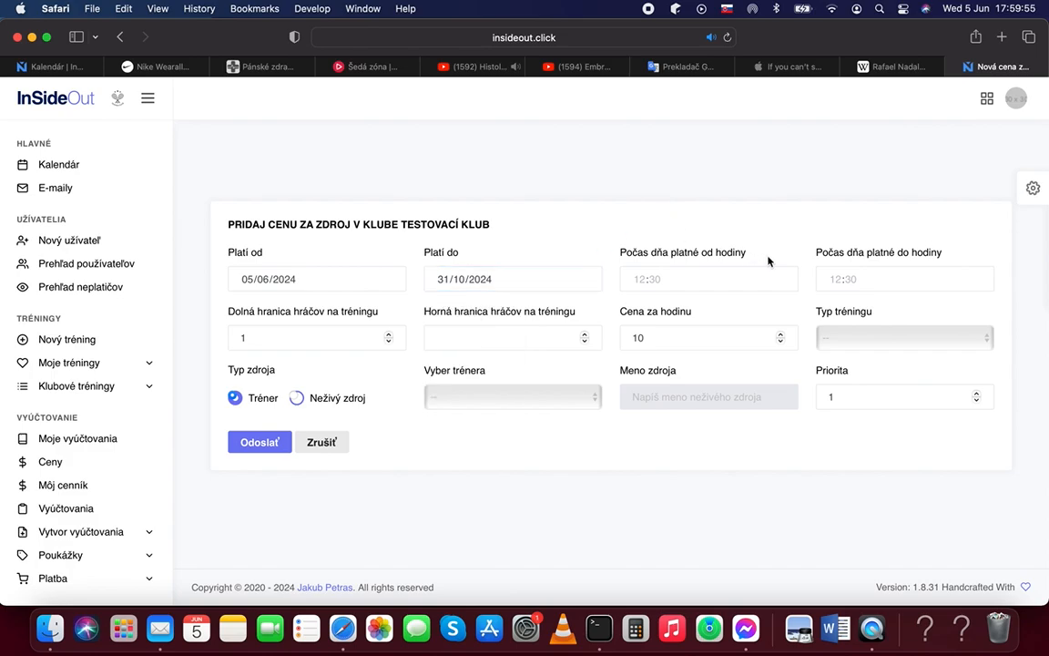
# Step: Set the minimum number of players to 2 and the hourly price to 25, leaving the maximum number of players empty
pyautogui.click(305, 344)
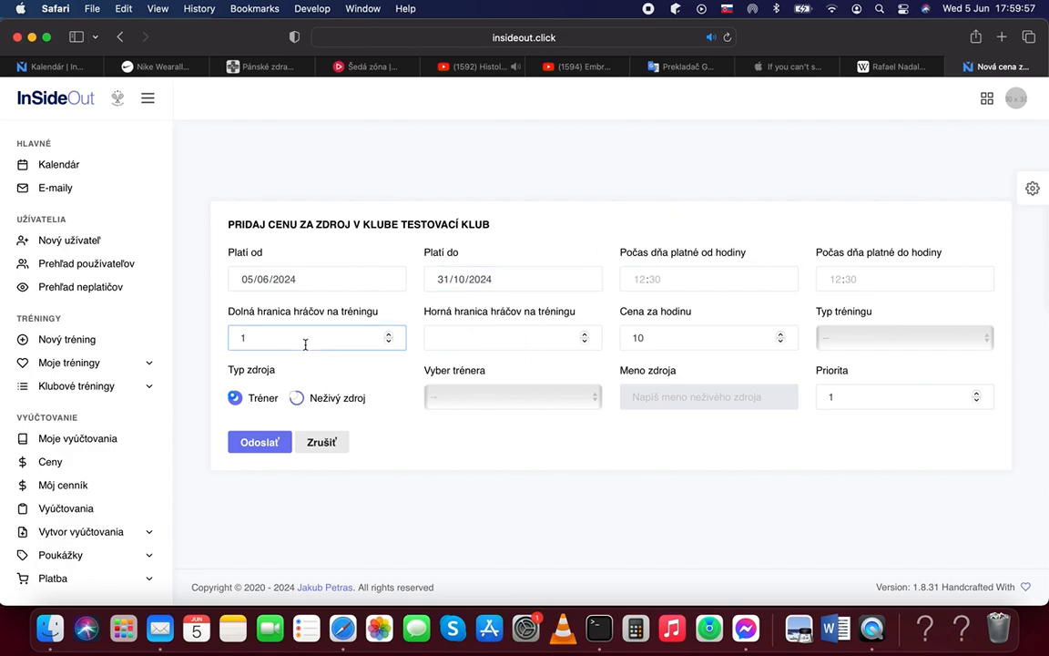
pyautogui.press('BackSpace')
pyautogui.write('2')
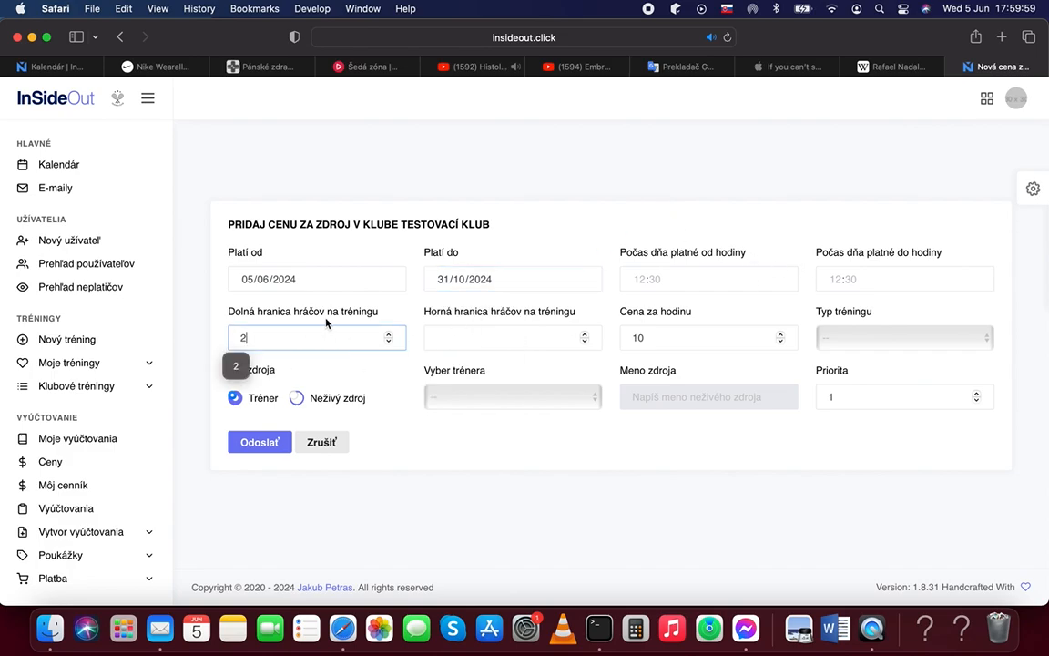
pyautogui.click(468, 339)
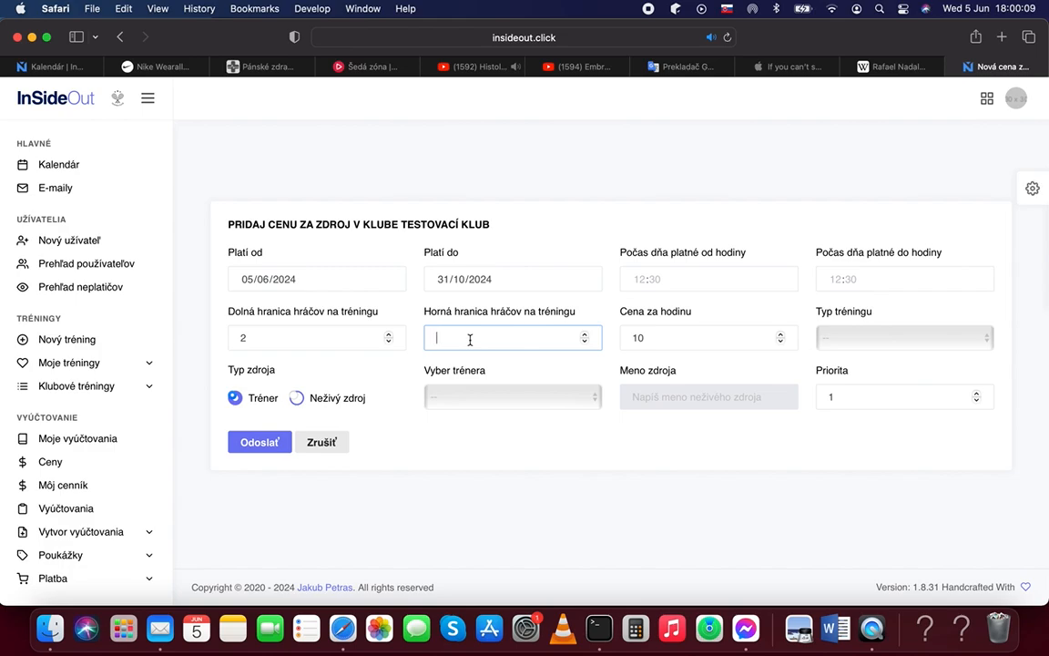
pyautogui.doubleClick(637, 336)
pyautogui.write('25')
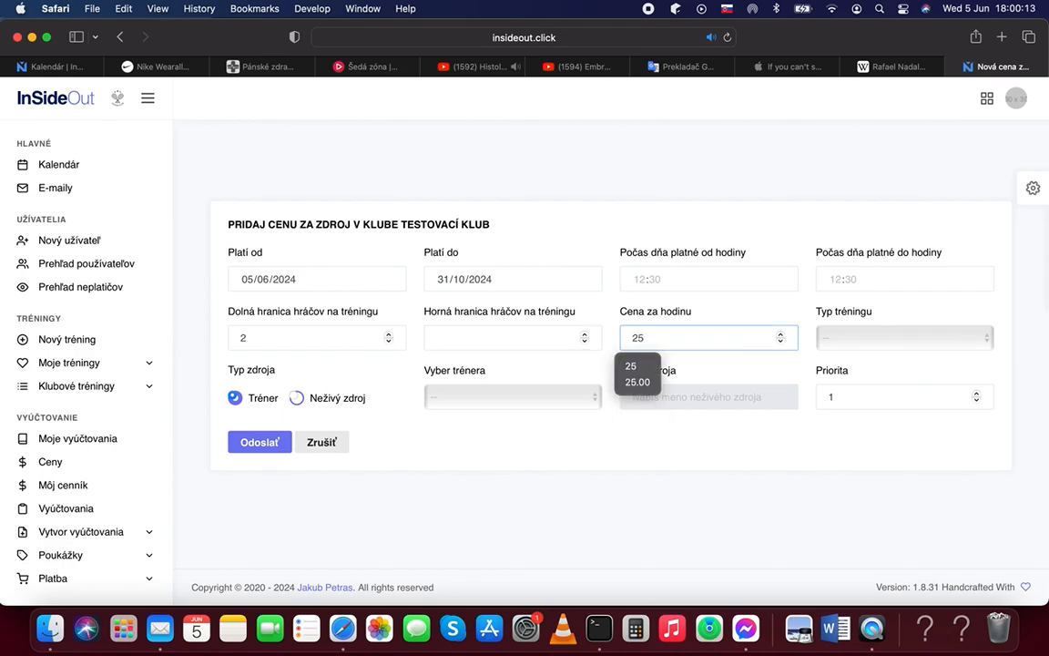
pyautogui.click(710, 315)
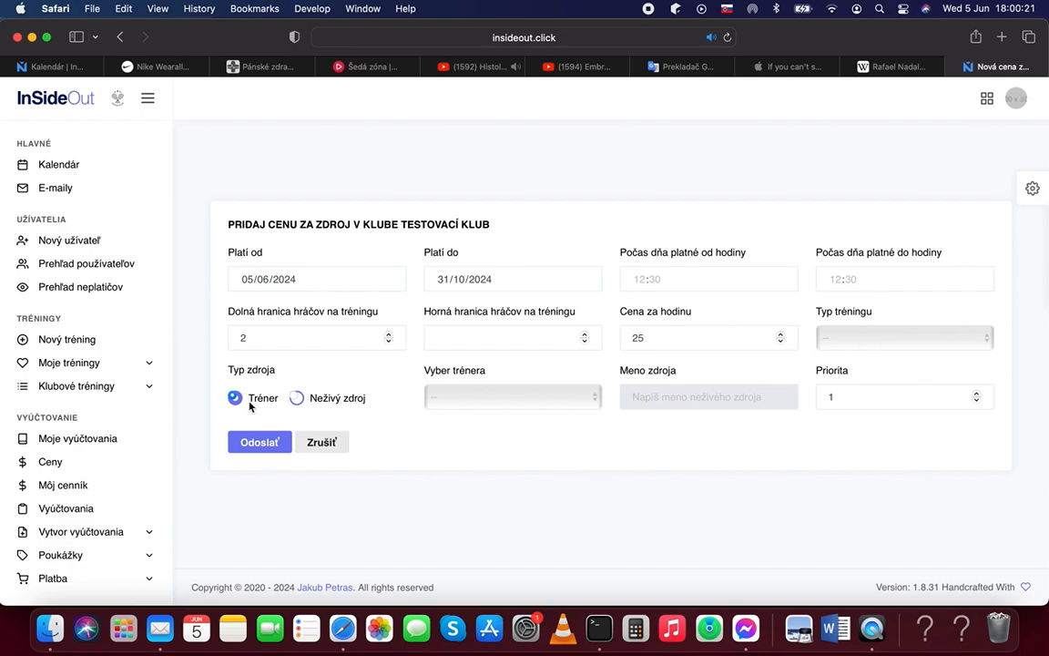
# Step: Assign the first listed trainer to this price for two or more players, submit it and review the club's price table
pyautogui.click(526, 407)
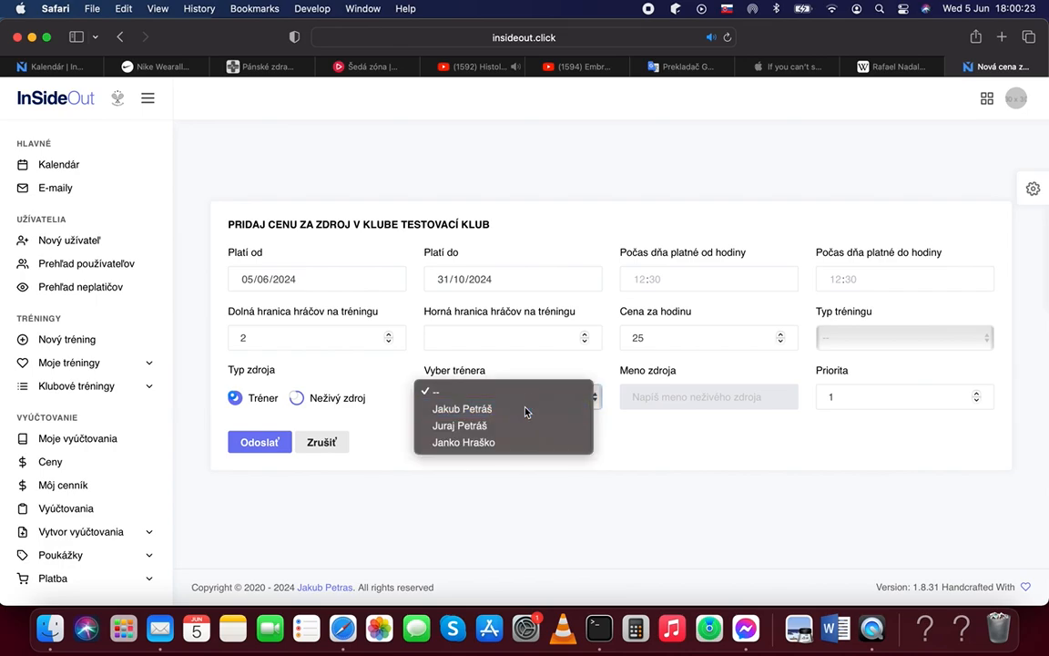
pyautogui.click(525, 412)
pyautogui.click(271, 449)
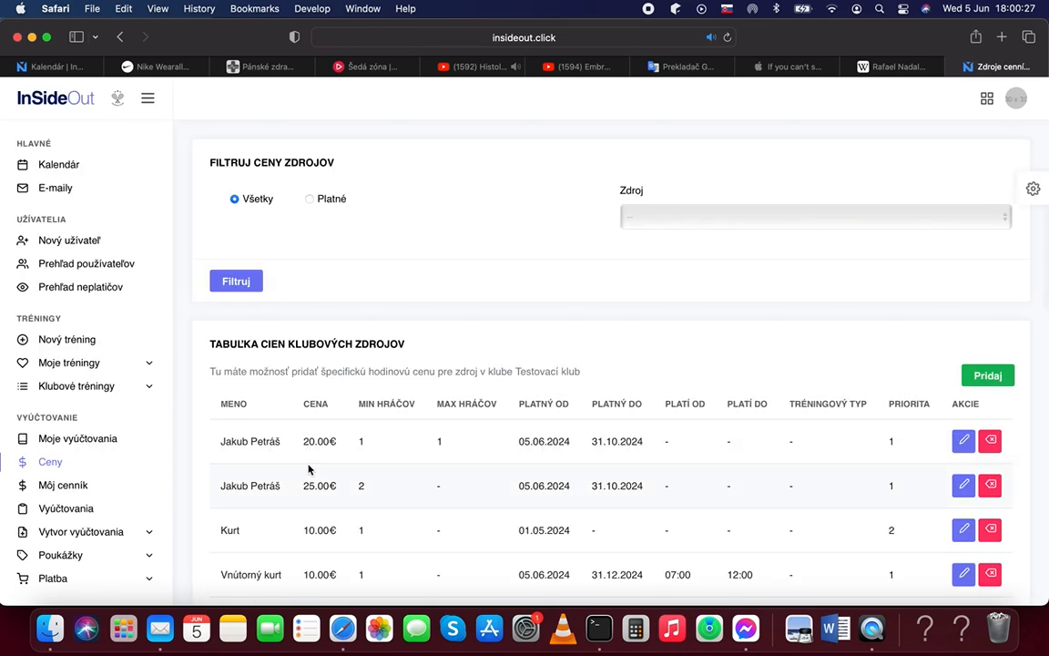
pyautogui.scroll(-1, 308, 469)
pyautogui.scroll(-4, 308, 469)
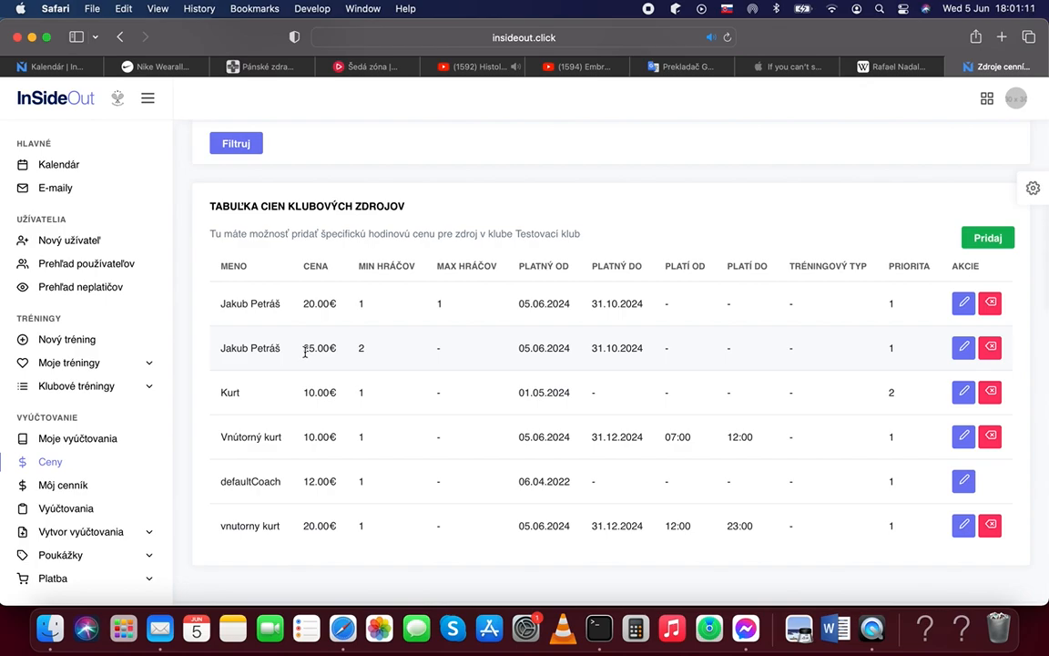
pyautogui.scroll(3, 306, 353)
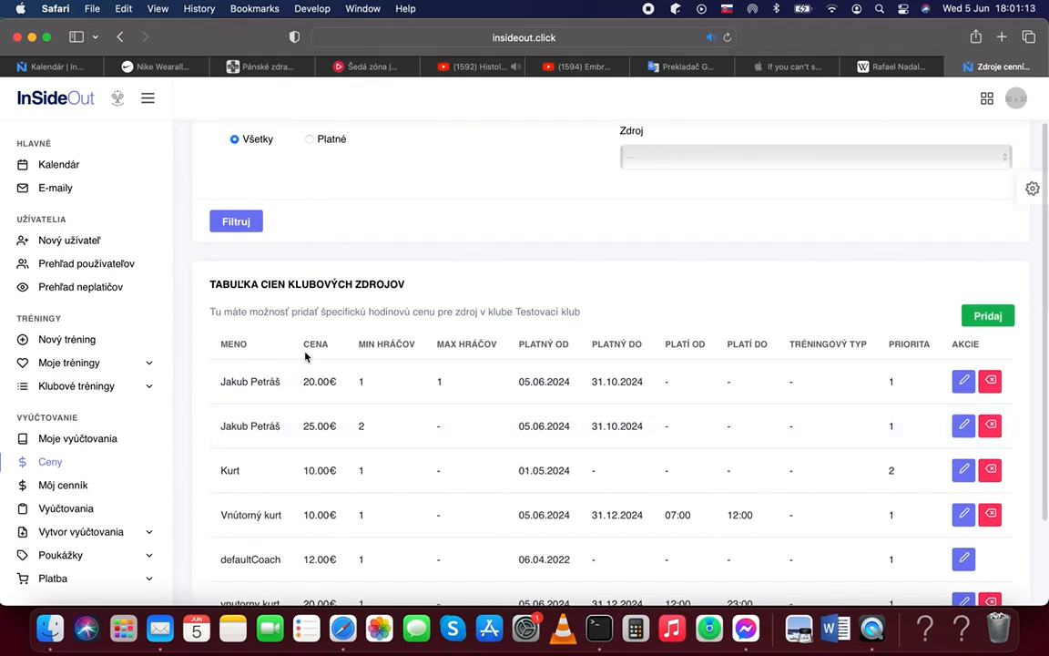